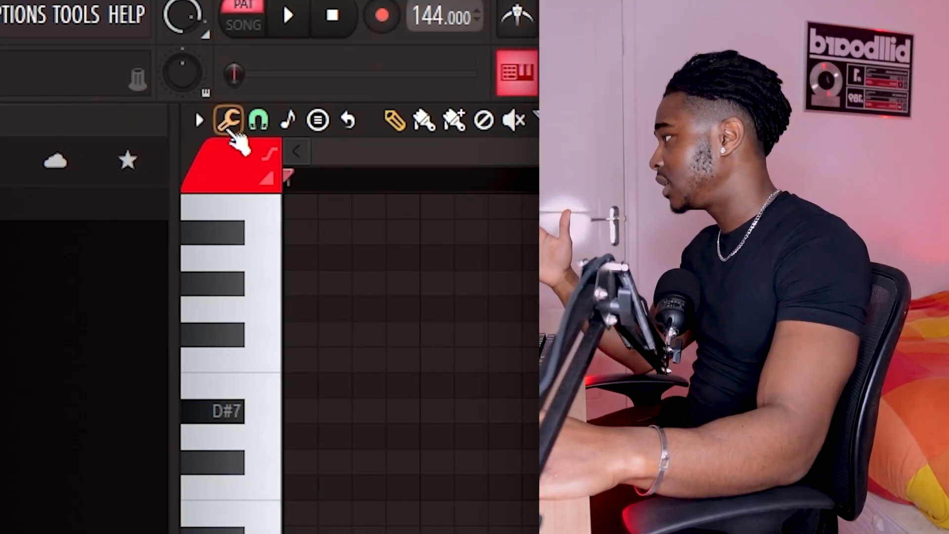
Step: Open the piano roll's View options and examine the Helpers settings such as scale highlighting and ghost channels
{"action": "left_click", "coordinate": [191, 121]}
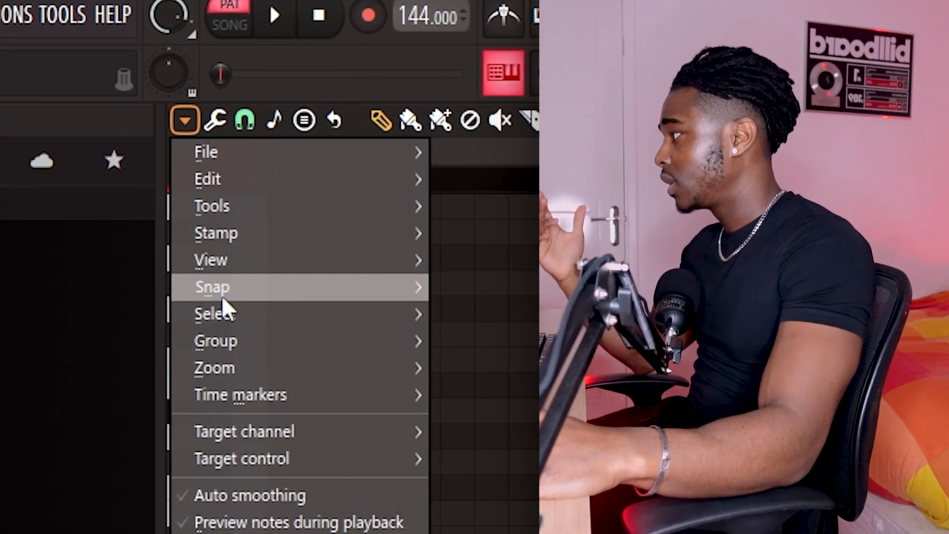
{"action": "mouse_move", "coordinate": [259, 262]}
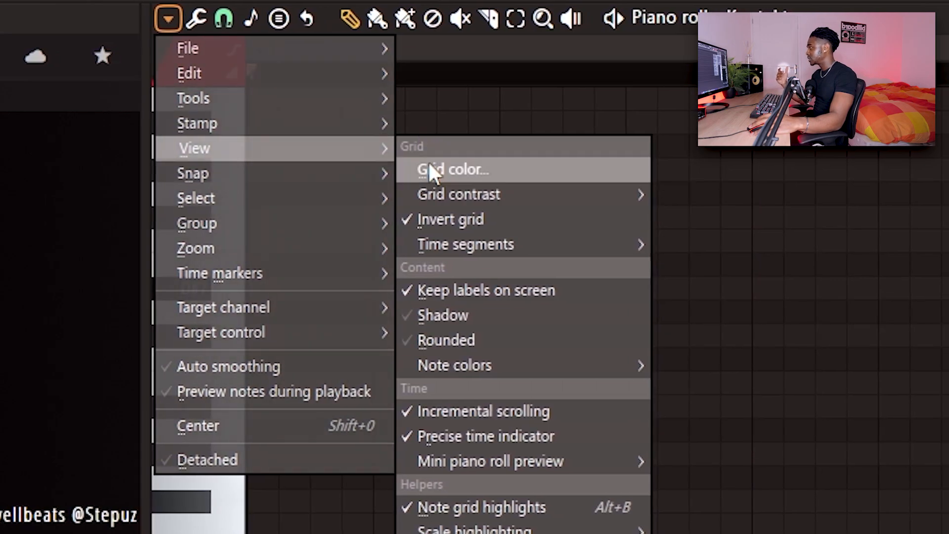
{"action": "mouse_move", "coordinate": [175, 42]}
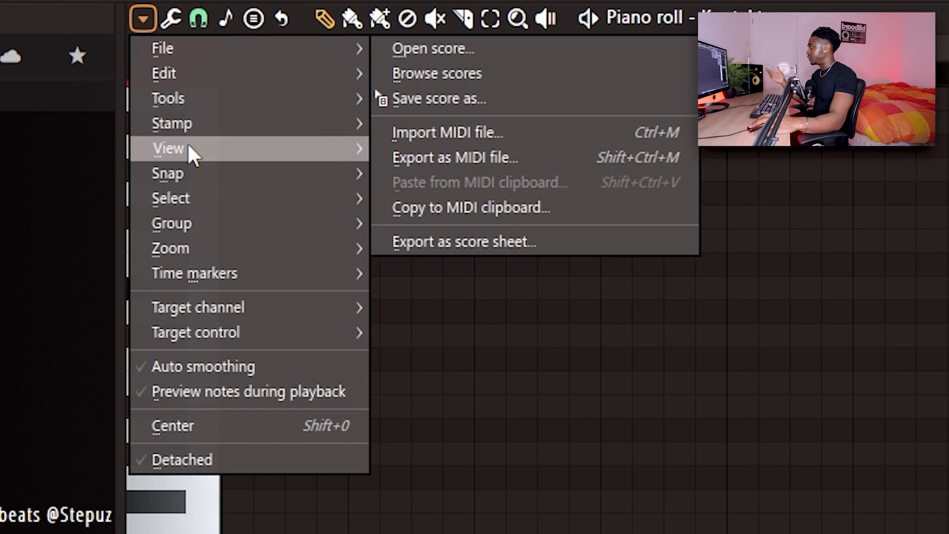
{"action": "mouse_move", "coordinate": [280, 148]}
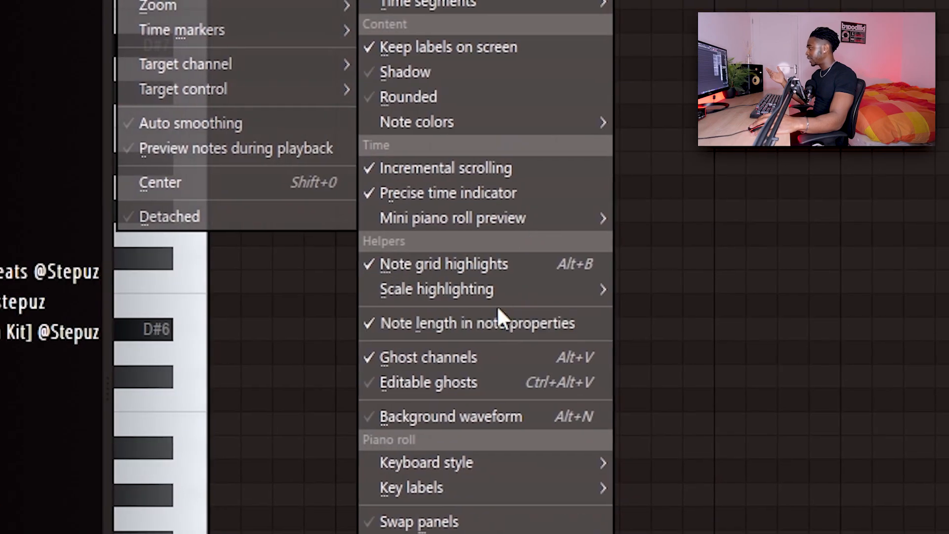
{"action": "mouse_move", "coordinate": [444, 531]}
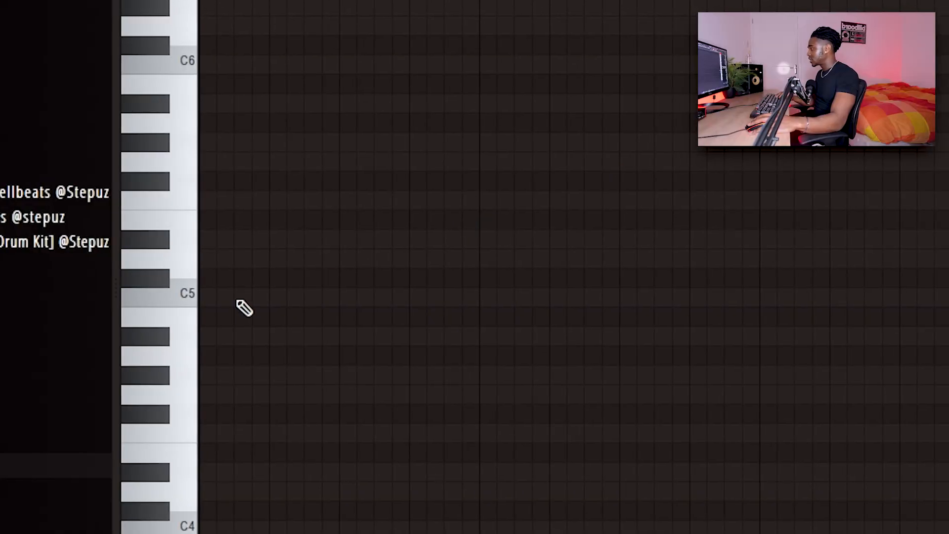
Step: Draw a three-note chord of C5, D#5 and G5 of equal length at the start of the piano roll
{"action": "left_click", "coordinate": [191, 297]}
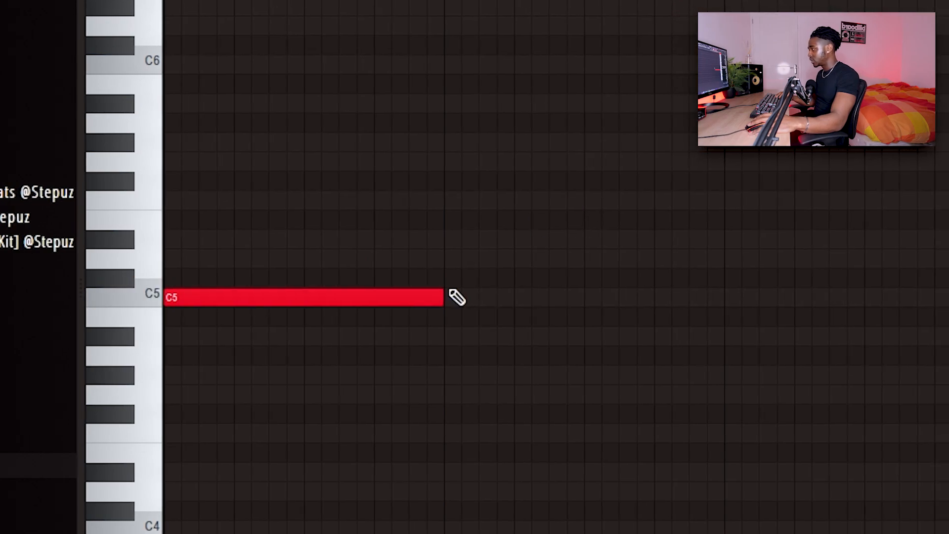
{"action": "left_click", "coordinate": [208, 239]}
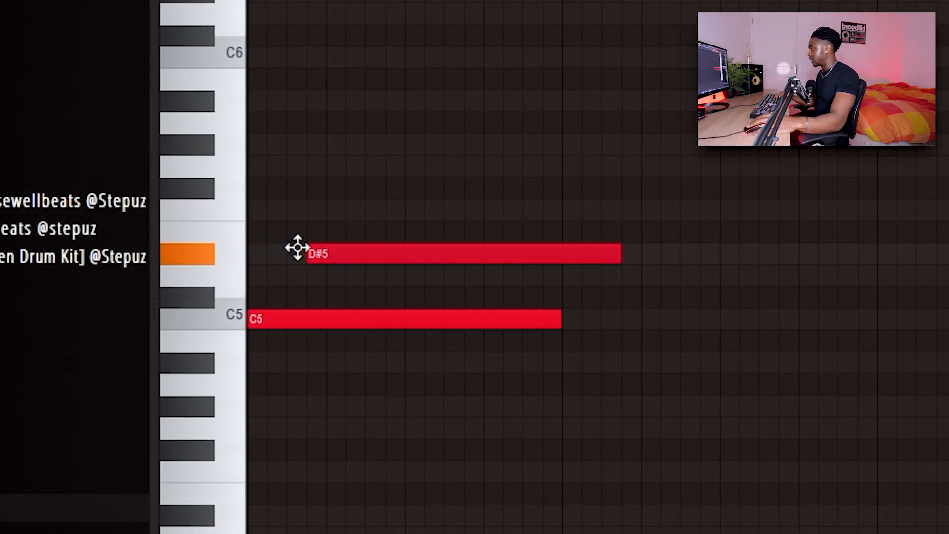
{"action": "left_click_drag", "start_coordinate": [297, 247], "coordinate": [145, 246]}
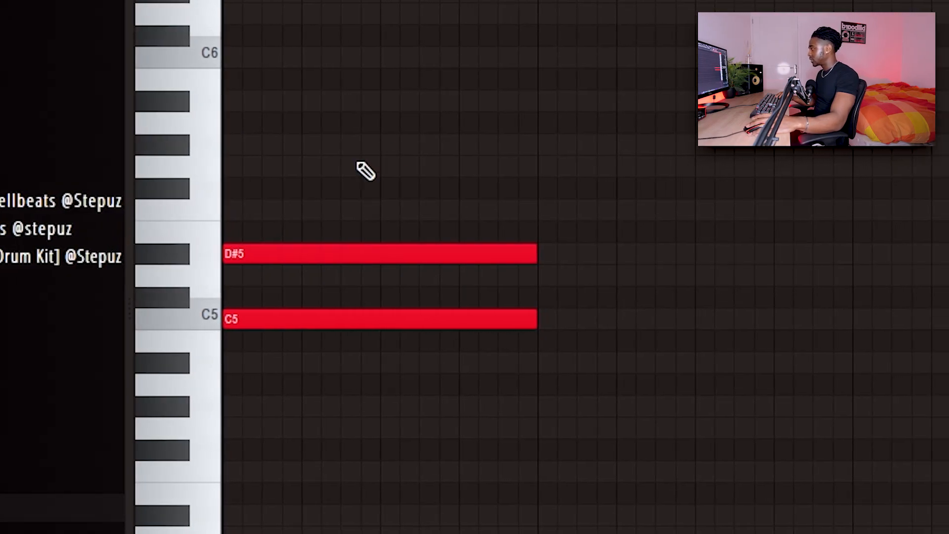
{"action": "left_click", "coordinate": [264, 164]}
{"action": "left_click_drag", "start_coordinate": [215, 176], "coordinate": [197, 176]}
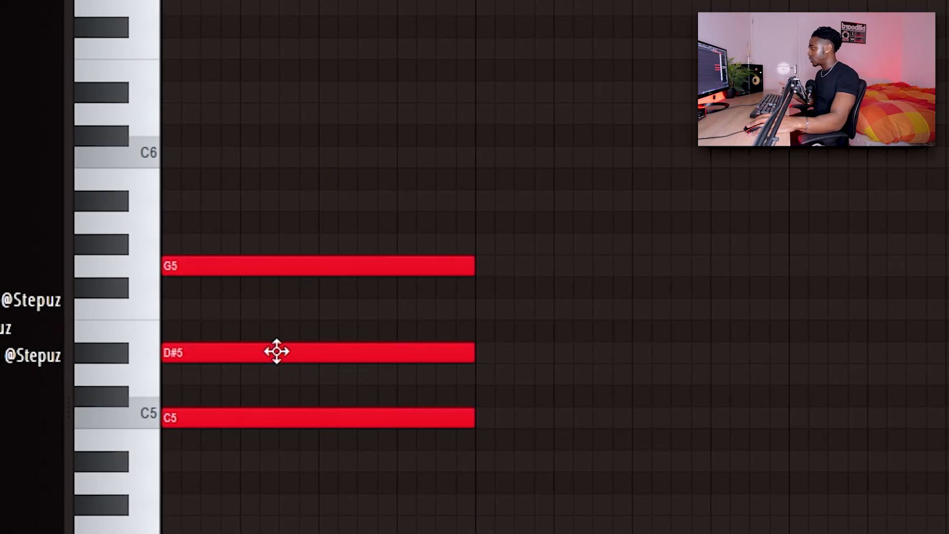
Step: Raise the chord's D#5 note one octave to D#6, select all three notes and play the pattern
{"action": "left_click_drag", "start_coordinate": [360, 333], "coordinate": [242, 390]}
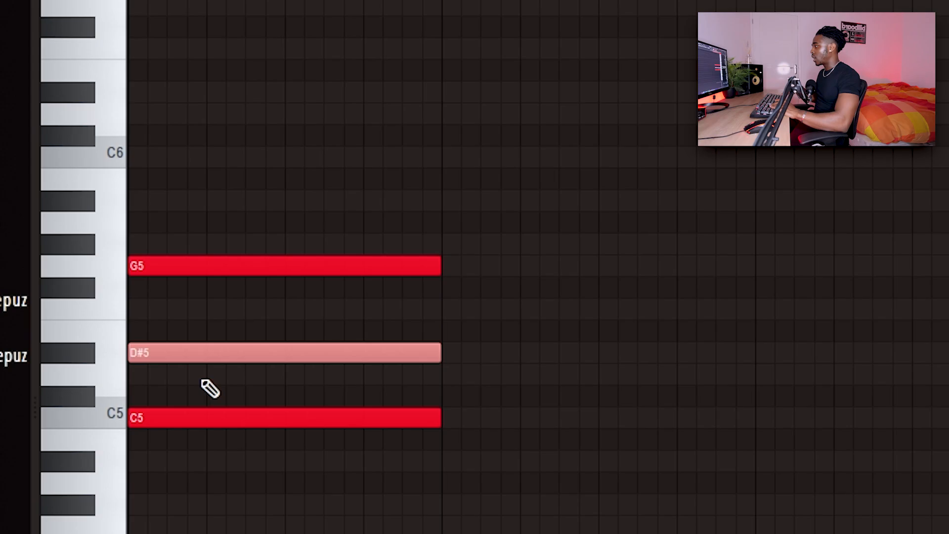
{"action": "key", "text": "ctrl+Up"}
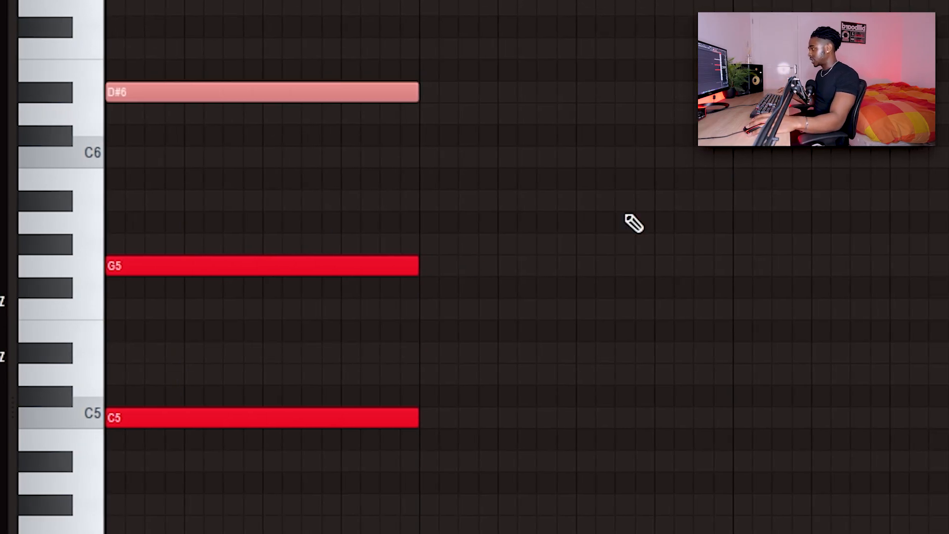
{"action": "left_click", "coordinate": [627, 216], "text": "ctrl"}
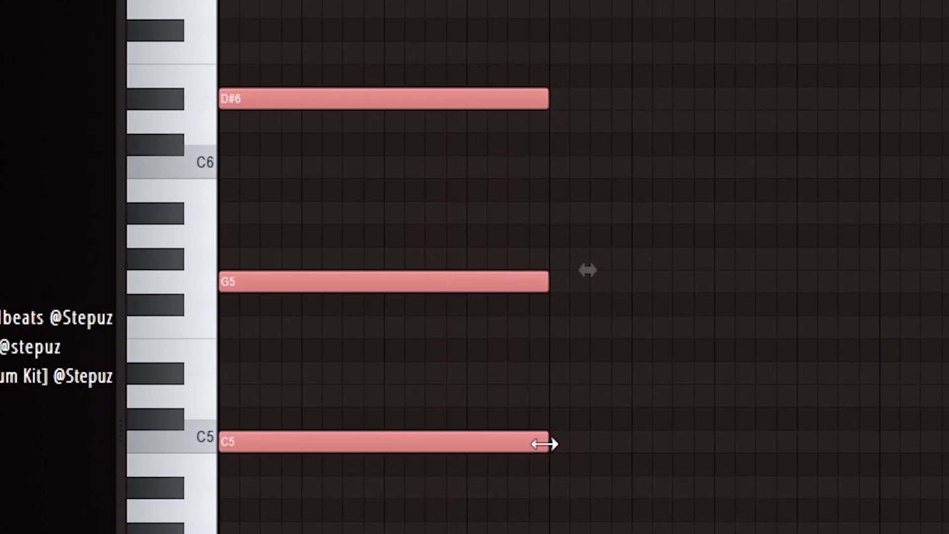
{"action": "key", "text": "space"}
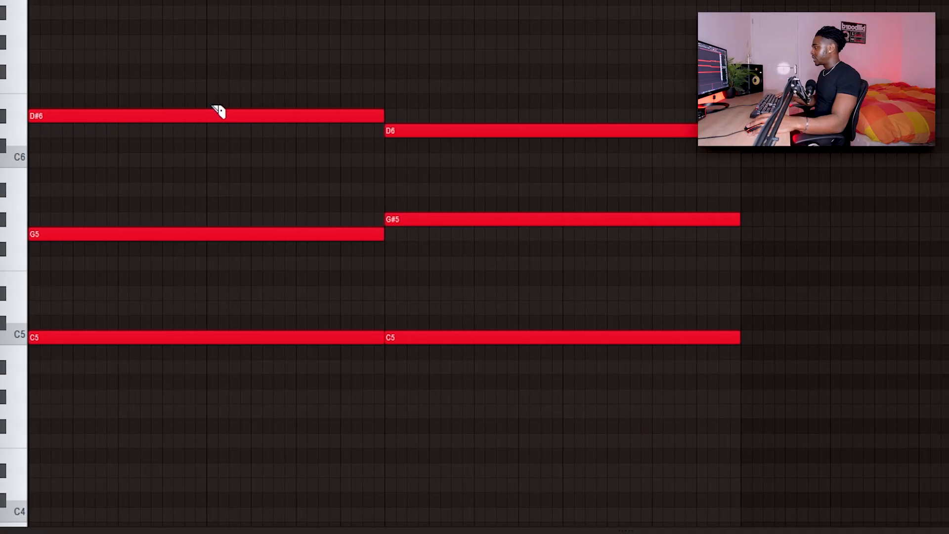
Step: Slice the long D#6 and D6 top notes in half and select the resulting four notes
{"action": "left_click_drag", "start_coordinate": [188, 101], "coordinate": [188, 158]}
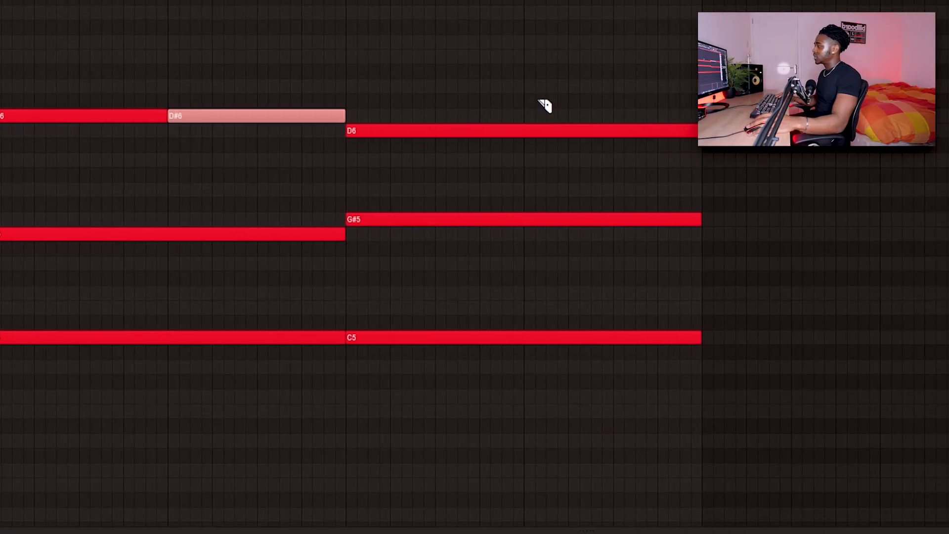
{"action": "left_click_drag", "start_coordinate": [505, 178], "coordinate": [505, 180]}
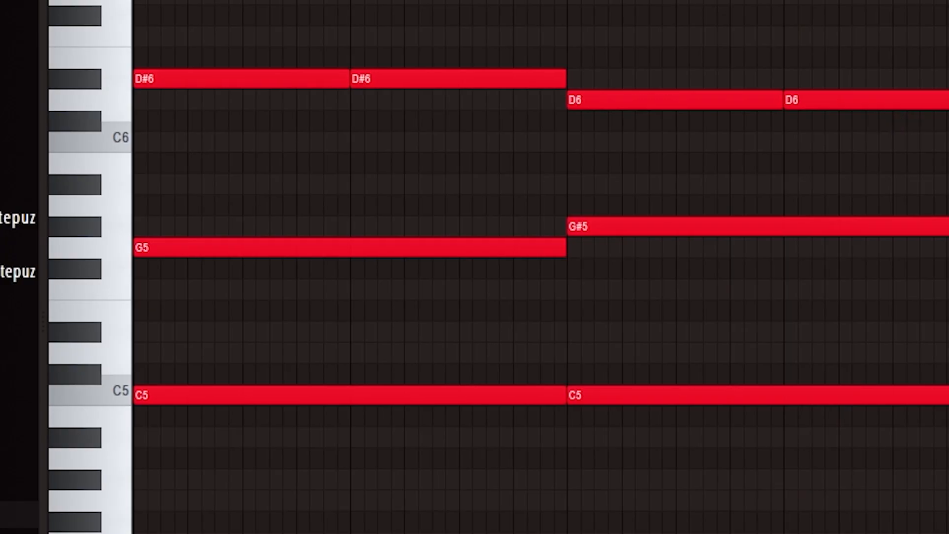
{"action": "left_click_drag", "start_coordinate": [944, 30], "coordinate": [277, 142]}
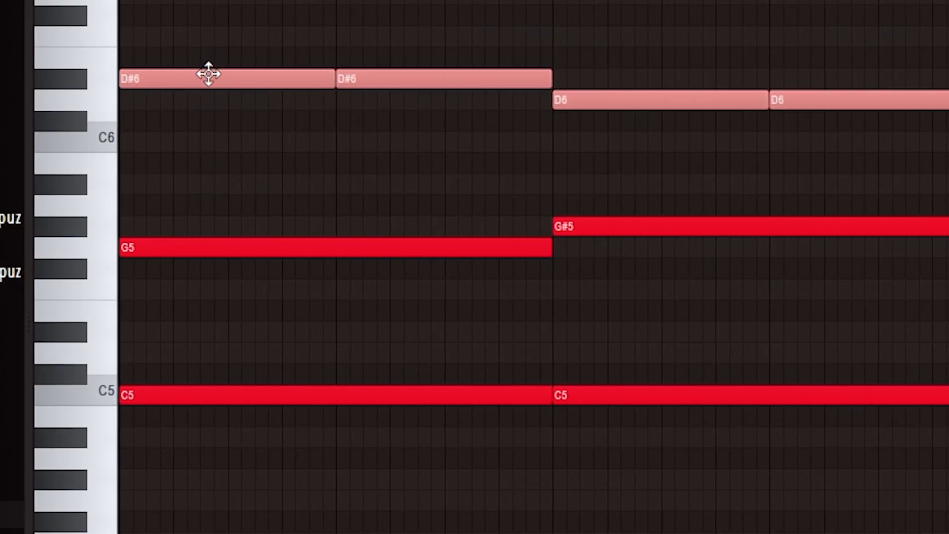
Step: Copy the four sliced top notes one octave lower and shorten the last chord's G#4 bass note to one bar
{"action": "left_click_drag", "start_coordinate": [192, 72], "coordinate": [136, 319]}
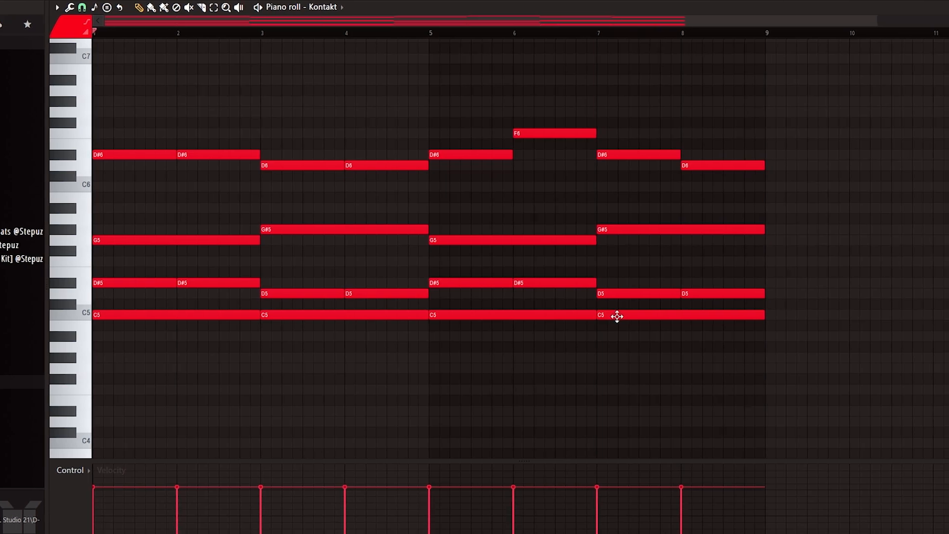
{"action": "left_click_drag", "start_coordinate": [752, 357], "coordinate": [673, 360]}
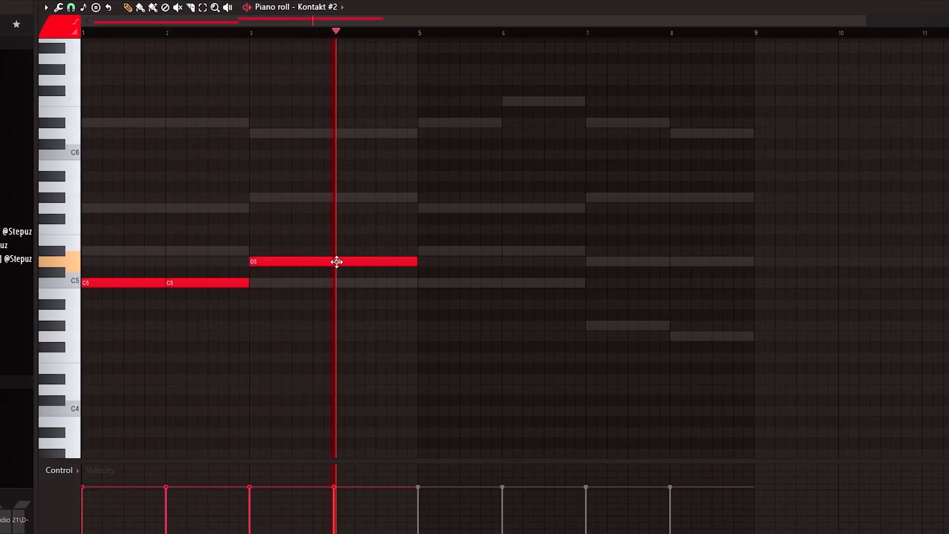
Step: Add a one-bar D#5 note at bar 6 of the Kontakt #2 melody
{"action": "left_click", "coordinate": [496, 251]}
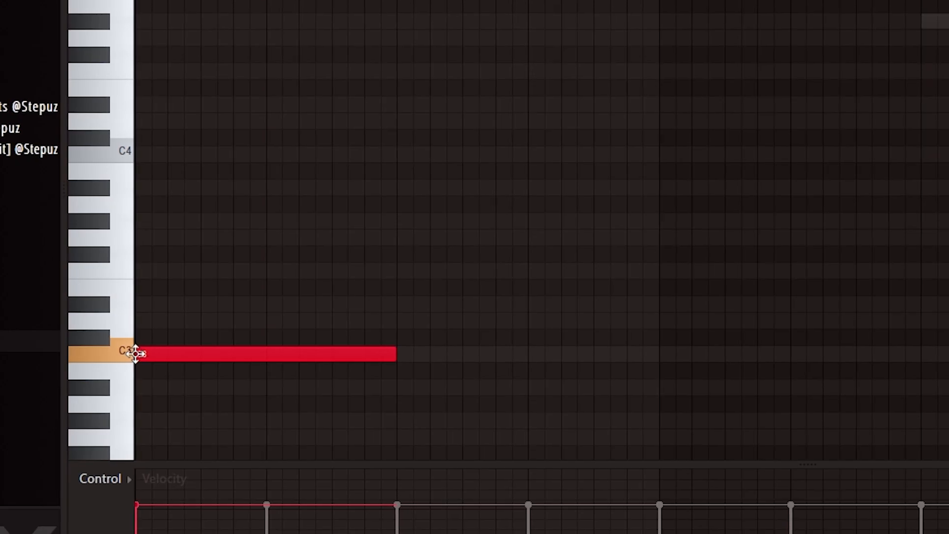
Step: Build two-bar chords of C3 with G3 at bar 1 and C3 with G#3 at bar 3, and duplicate them to fill eight bars
{"action": "left_click_drag", "start_coordinate": [140, 238], "coordinate": [65, 242]}
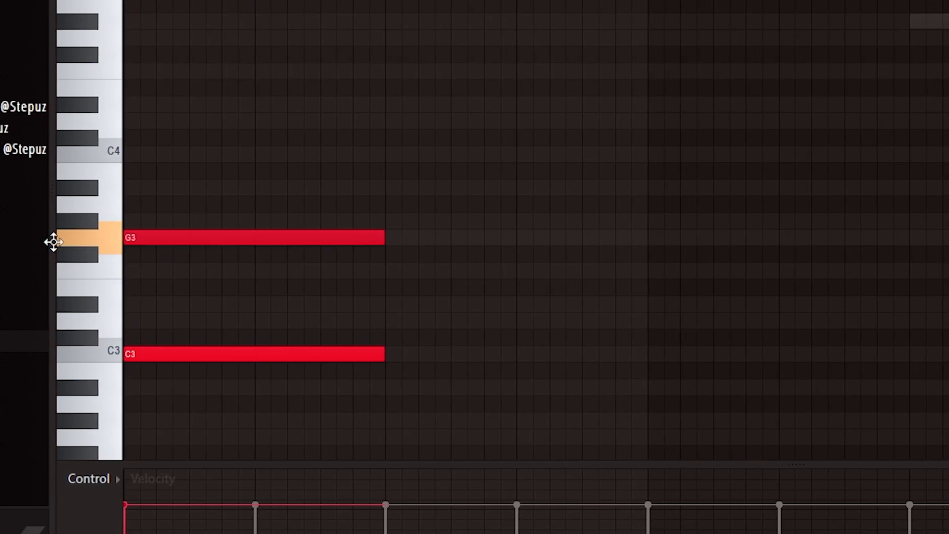
{"action": "left_click", "coordinate": [386, 354]}
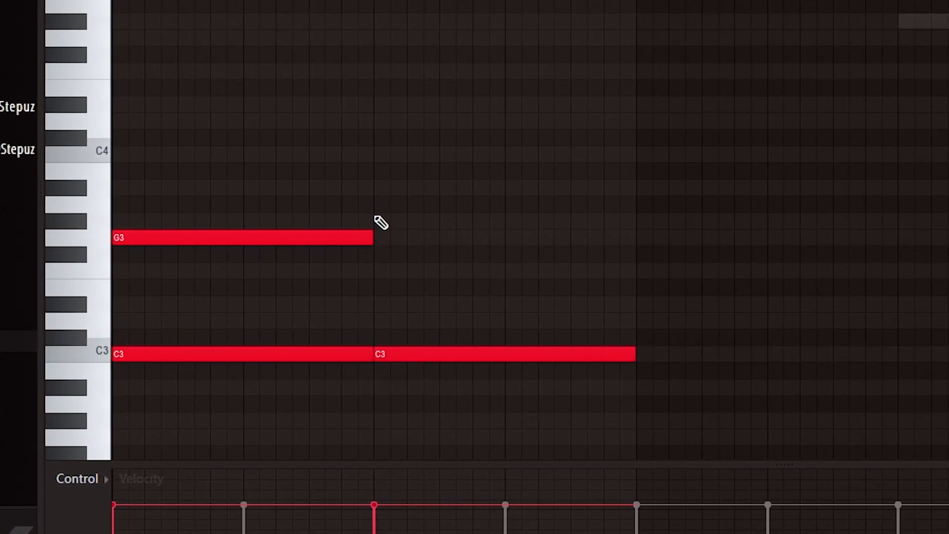
{"action": "left_click", "coordinate": [375, 220]}
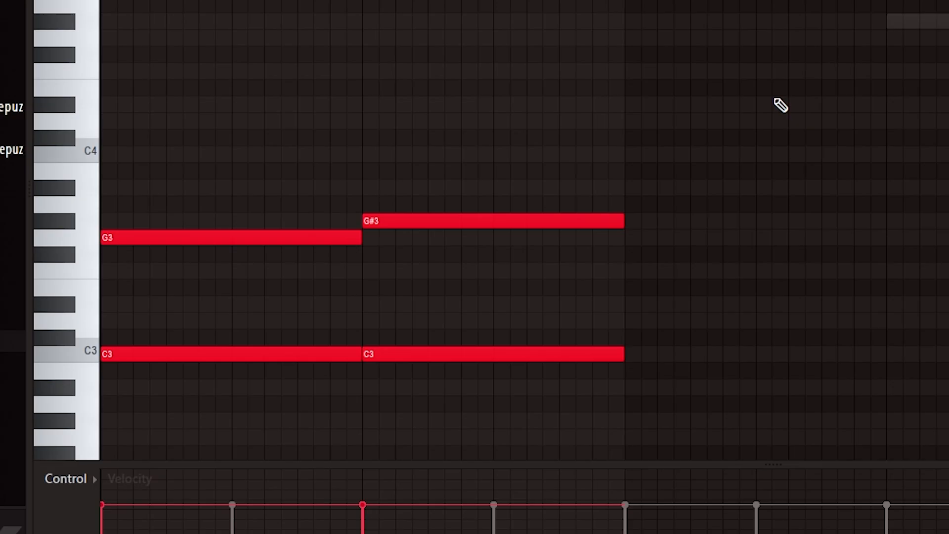
{"action": "key", "text": "ctrl+b"}
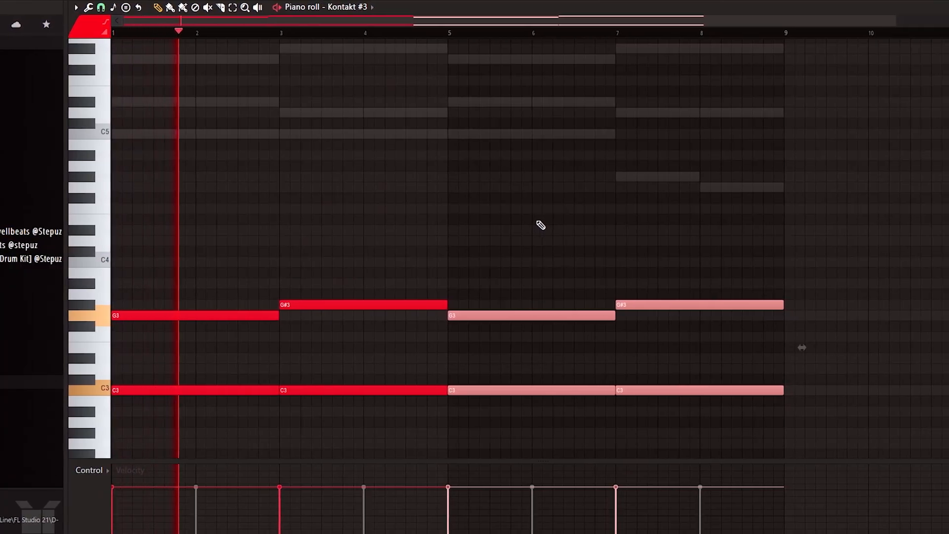
{"action": "key", "text": "ctrl+d"}
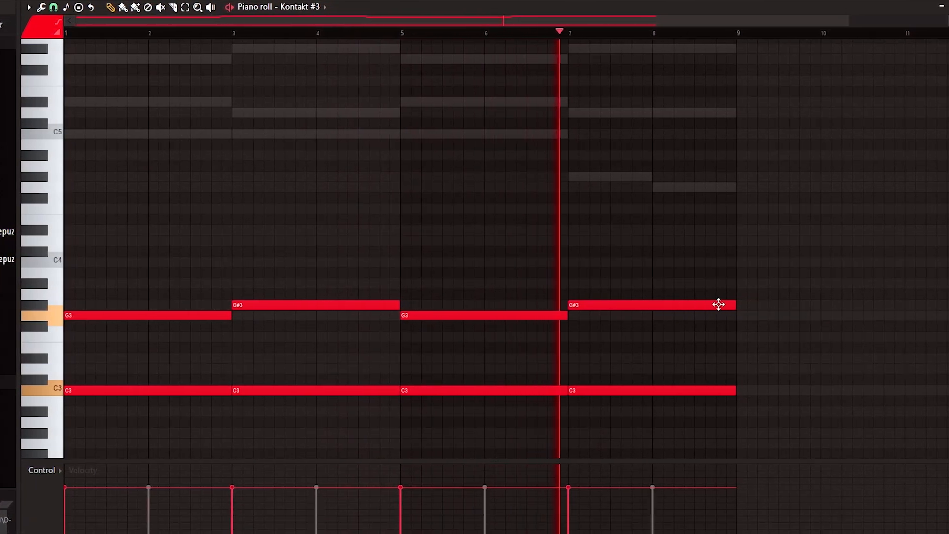
{"action": "scroll", "coordinate": [806, 192], "scroll_direction": "up", "scroll_amount": 1}
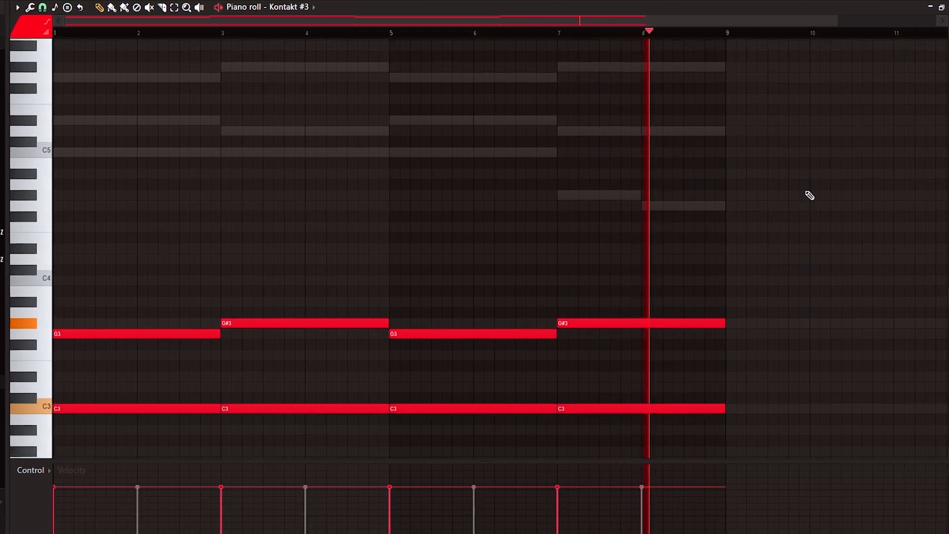
{"action": "scroll", "coordinate": [760, 224], "scroll_direction": "down", "scroll_amount": 1}
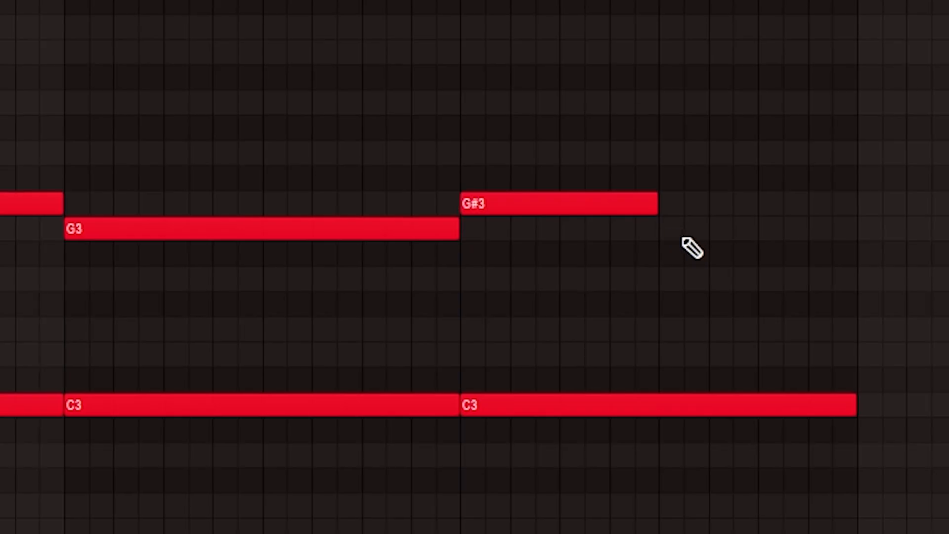
{"action": "left_click", "coordinate": [689, 229]}
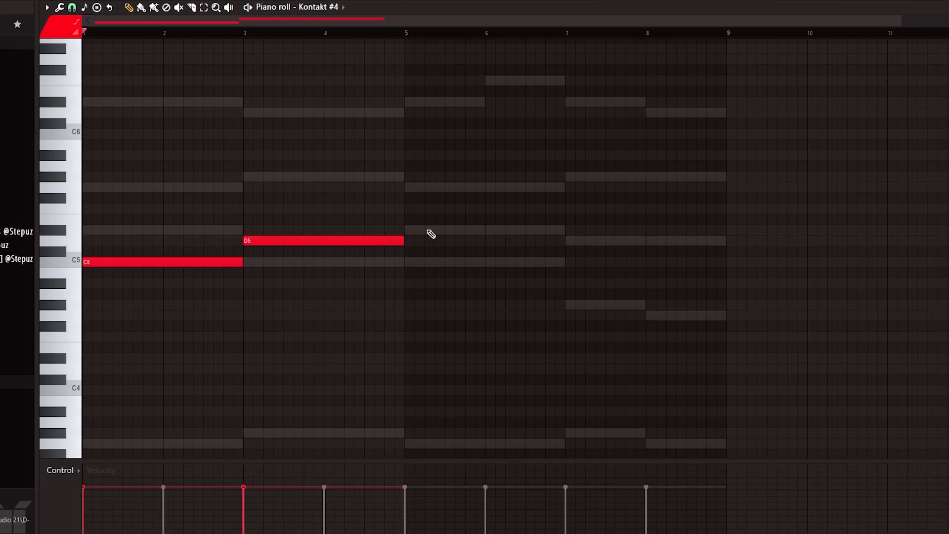
Step: Add a two-bar D5 note at bar 7 of the Kontakt #4 melody
{"action": "left_click", "coordinate": [565, 242]}
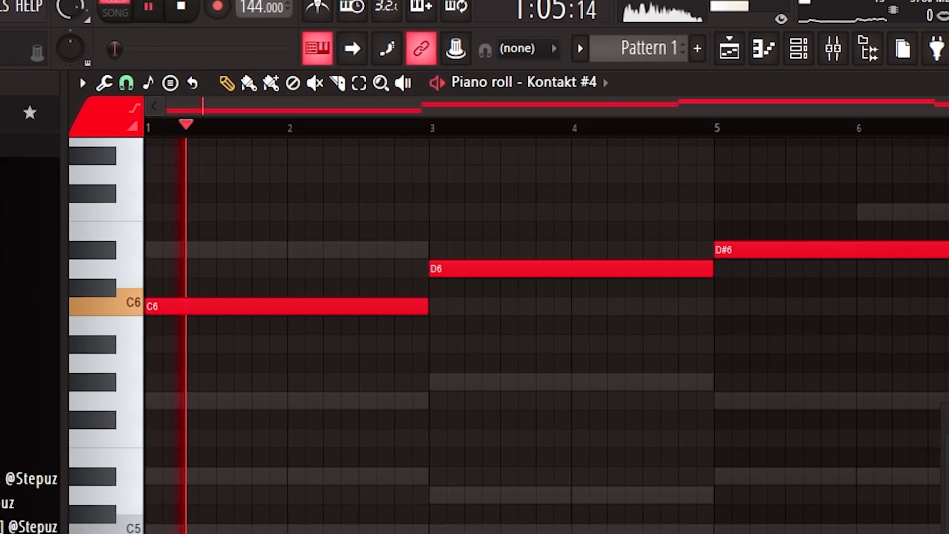
Step: Lower the mix of the ValhallaRoom reverb and the PanCake 2 panner for Kontakt #4, and close the channel rack
{"action": "left_click", "coordinate": [803, 49]}
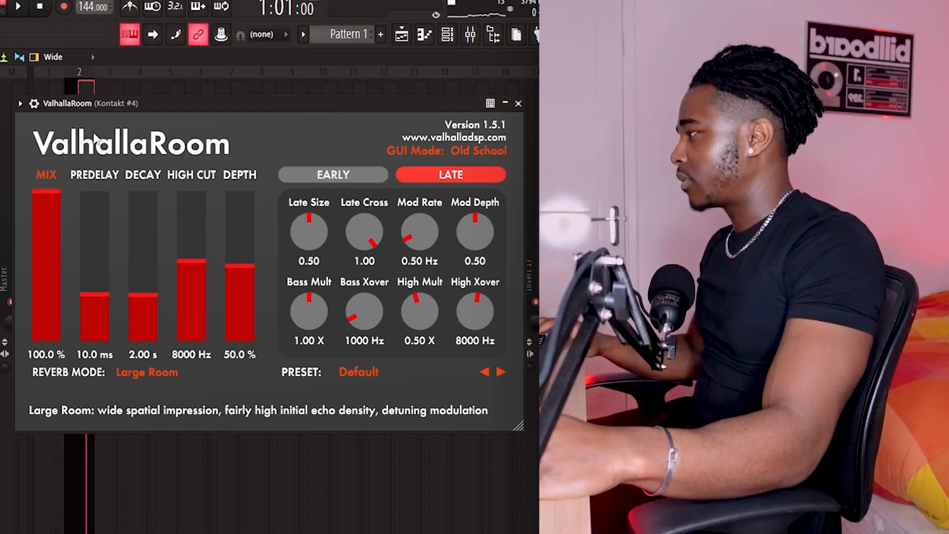
{"action": "left_click_drag", "start_coordinate": [36, 229], "coordinate": [47, 281]}
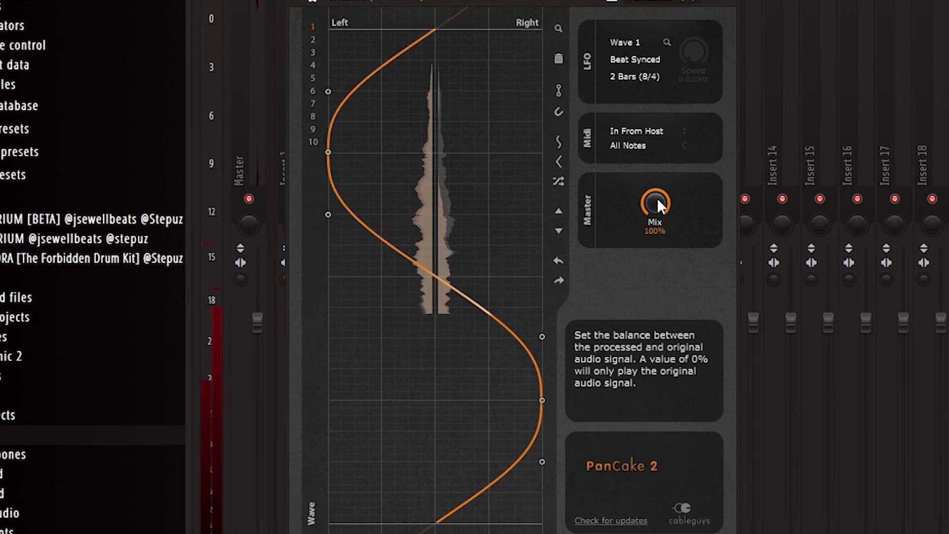
{"action": "left_click_drag", "start_coordinate": [656, 202], "coordinate": [656, 232]}
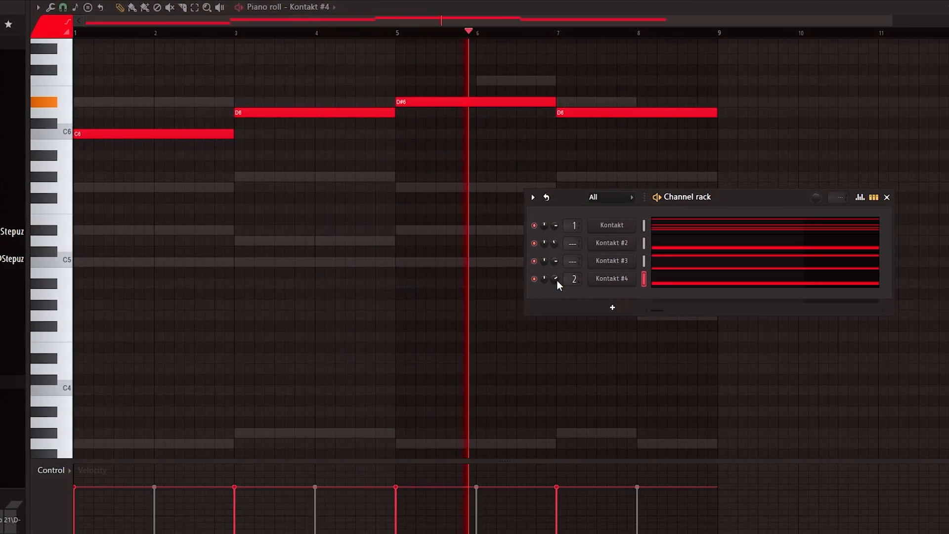
{"action": "left_click", "coordinate": [875, 197]}
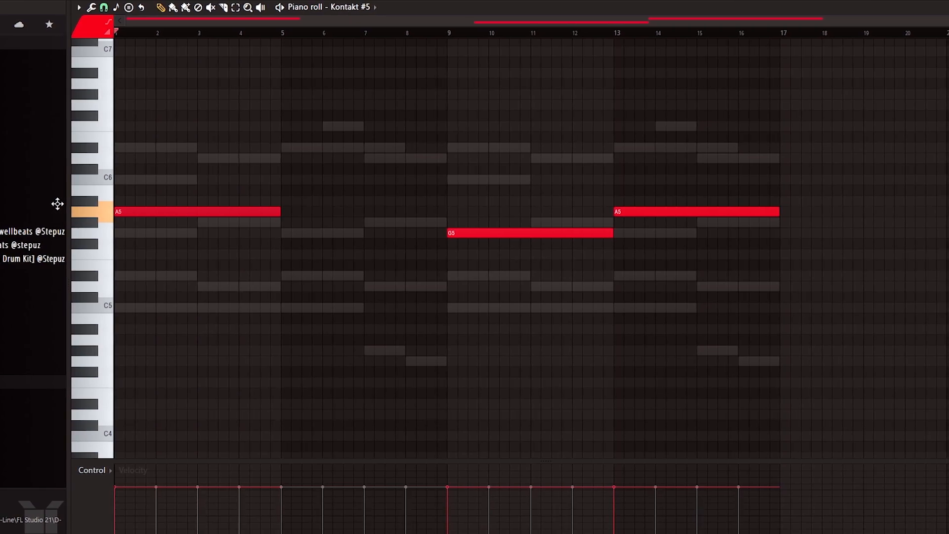
Step: Raise the first Kontakt #5 note from A5 to C6 and add a four-bar D6 note at bar 5
{"action": "left_click_drag", "start_coordinate": [52, 204], "coordinate": [47, 173]}
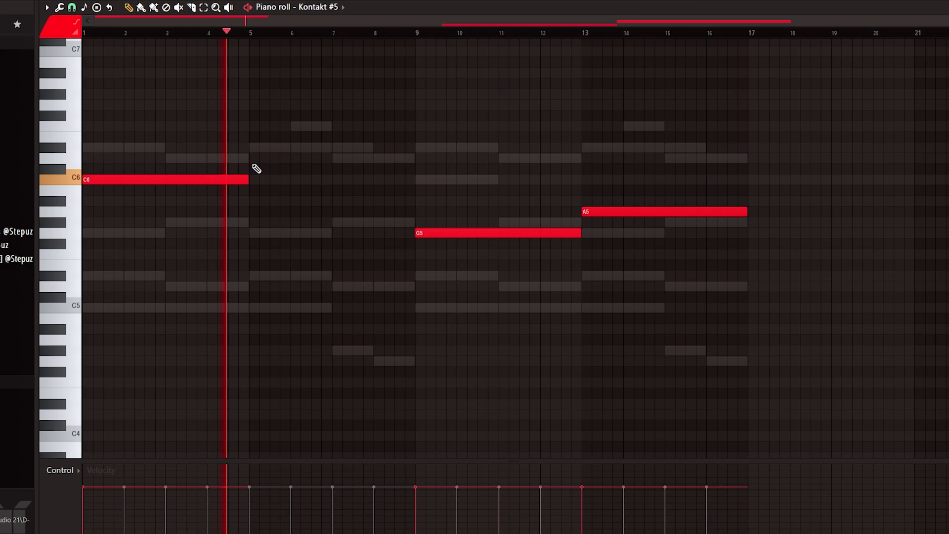
{"action": "left_click", "coordinate": [264, 158]}
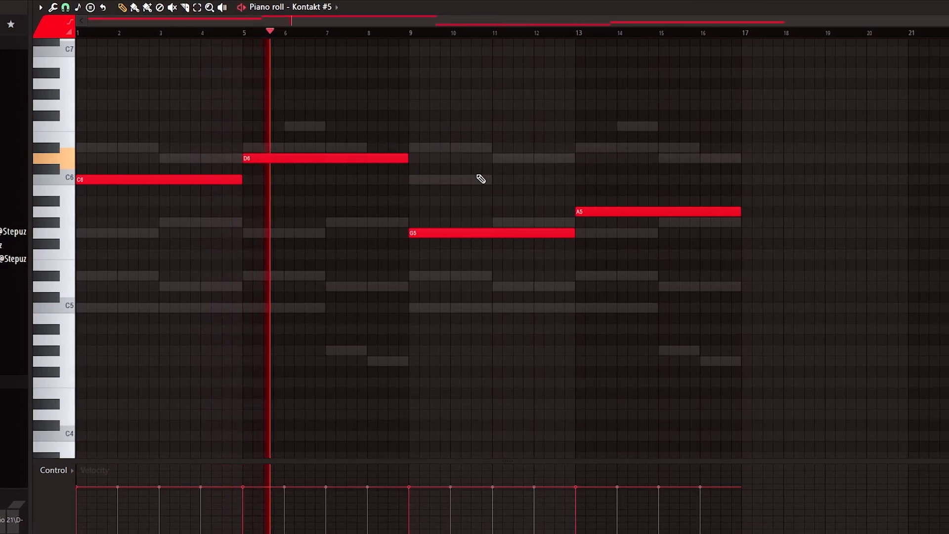
{"action": "key", "text": "F6"}
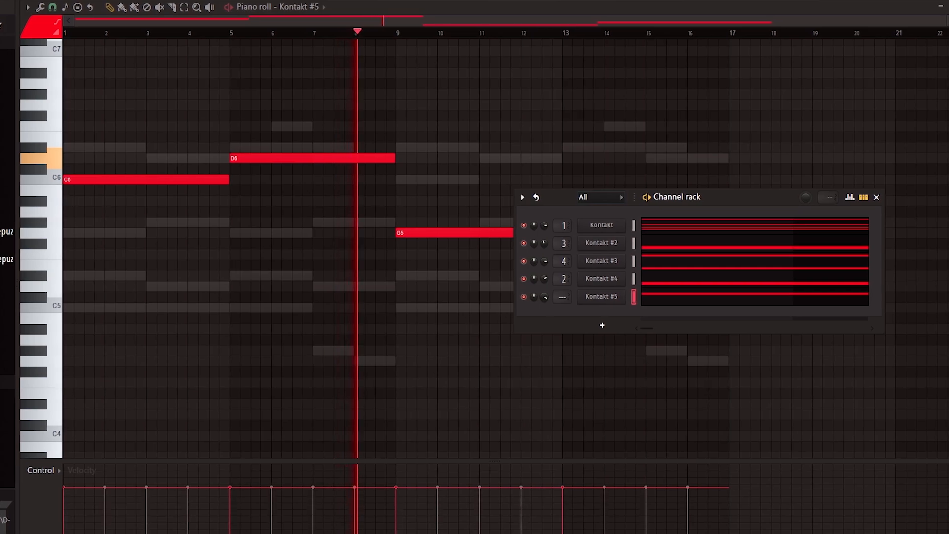
{"action": "left_click", "coordinate": [874, 197]}
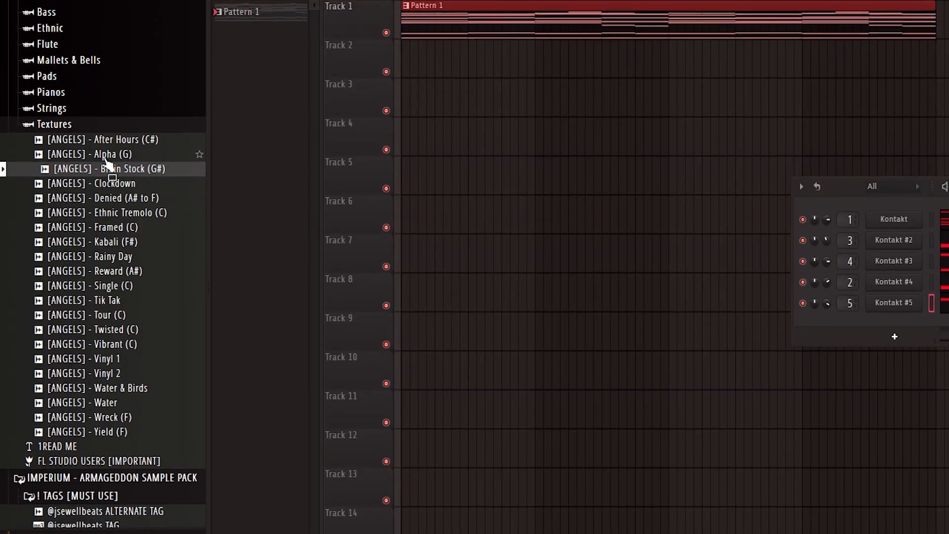
Step: Audition samples in the Textures folder and place [ANGELS] - Tour (C) at the start of playlist track 2
{"action": "left_click_drag", "start_coordinate": [132, 156], "coordinate": [136, 177]}
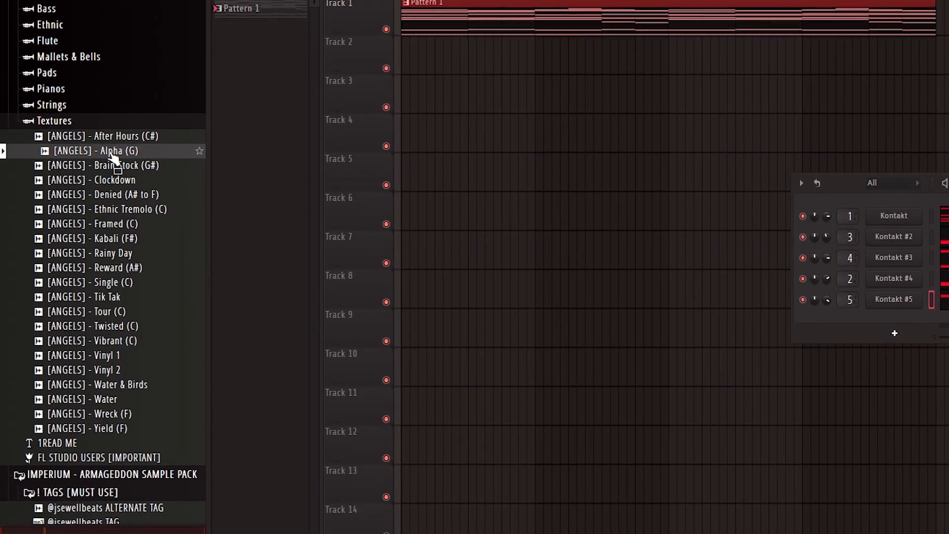
{"action": "key", "text": "space"}
{"action": "key", "text": "space"}
{"action": "left_click", "coordinate": [116, 285]}
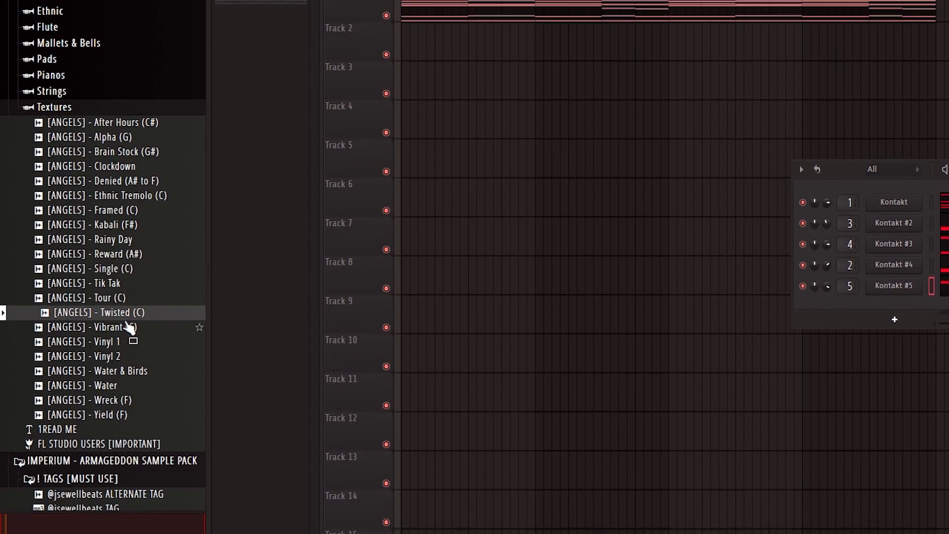
{"action": "left_click_drag", "start_coordinate": [109, 299], "coordinate": [504, 25]}
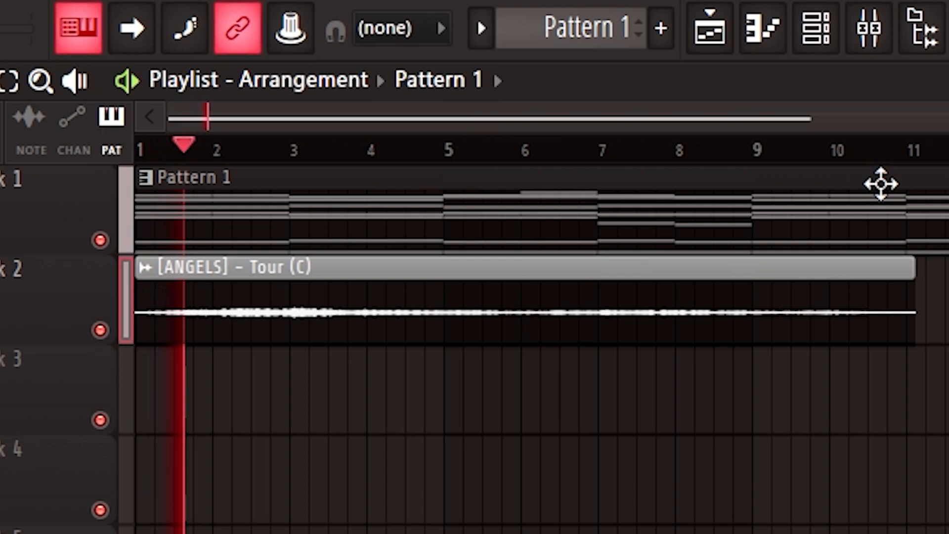
{"action": "double_click", "coordinate": [473, 338]}
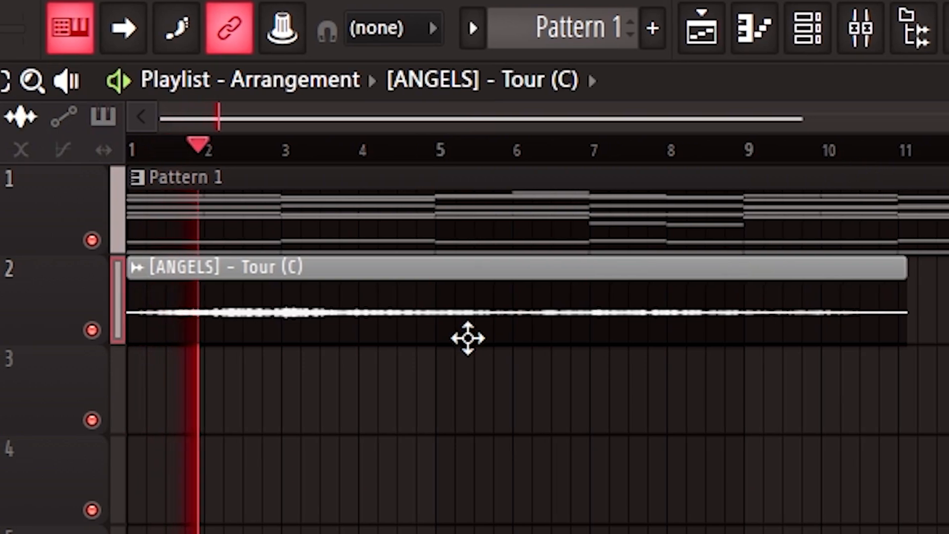
Step: Add a second [ANGELS] - Tour (C) clip to the playlist and move it up to track 2
{"action": "left_click", "coordinate": [715, 390]}
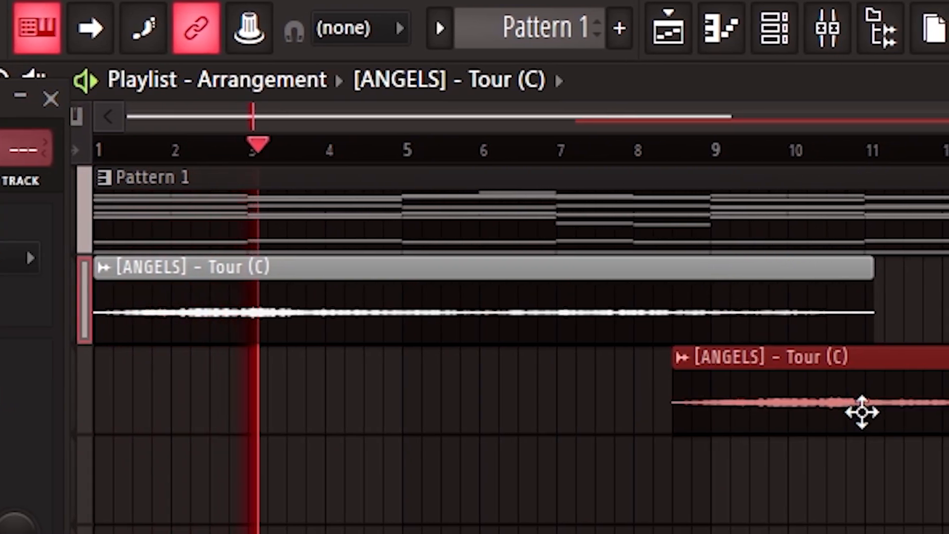
{"action": "left_click_drag", "start_coordinate": [871, 415], "coordinate": [900, 302]}
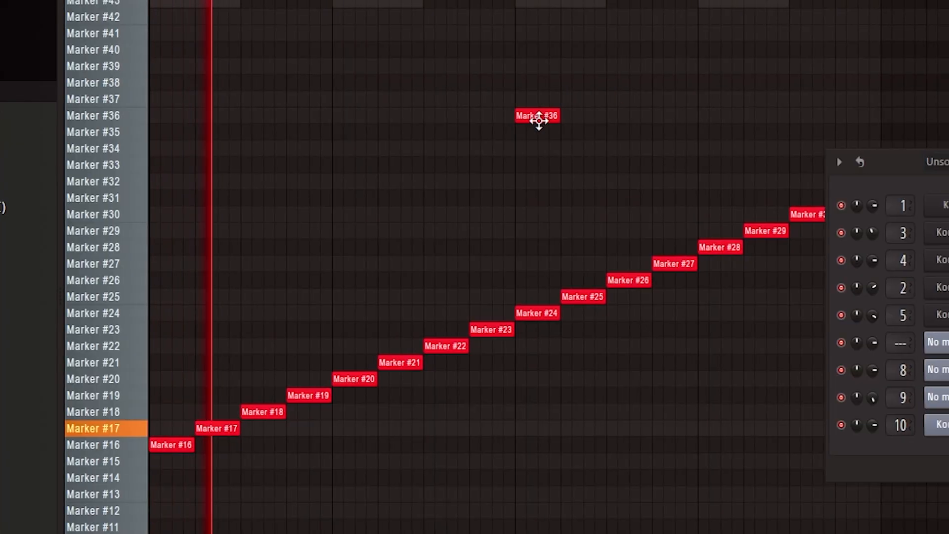
Step: Add another slice note near Marker #36 in the piano roll of the sliced audio
{"action": "left_click", "coordinate": [556, 100]}
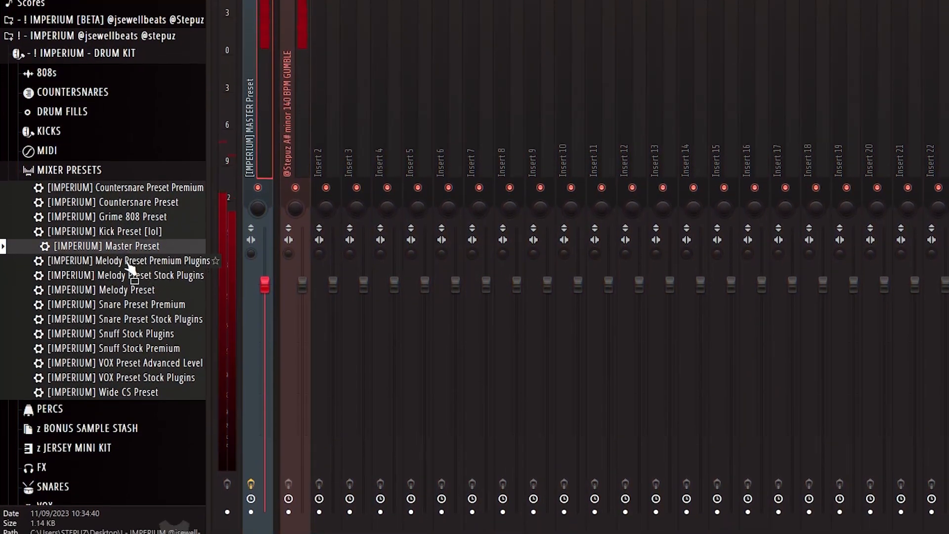
Step: Load the [IMPERIUM] Melody Preset Premium Plugins on the melody's mixer track and set its Pro-Q 3 low cut to 245.82 Hz
{"action": "left_click_drag", "start_coordinate": [146, 286], "coordinate": [267, 89]}
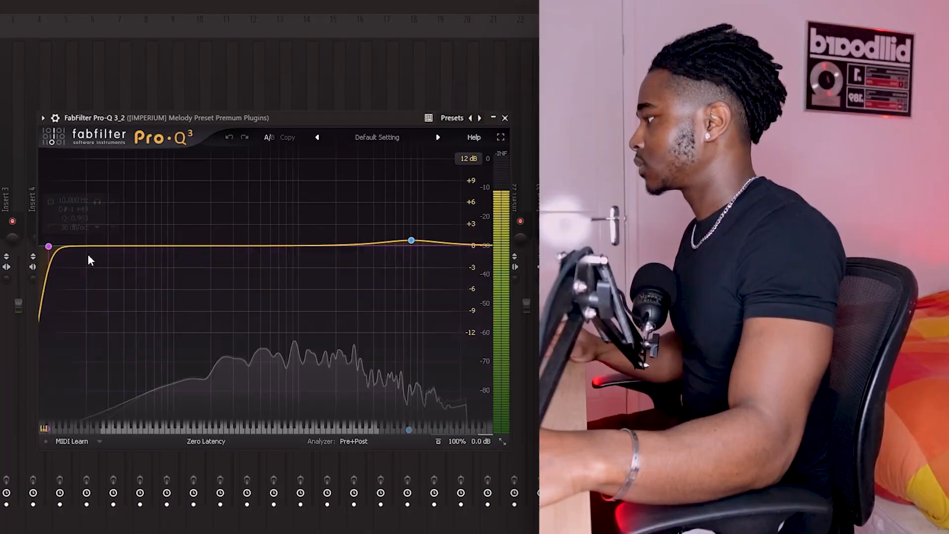
{"action": "double_click", "coordinate": [69, 199]}
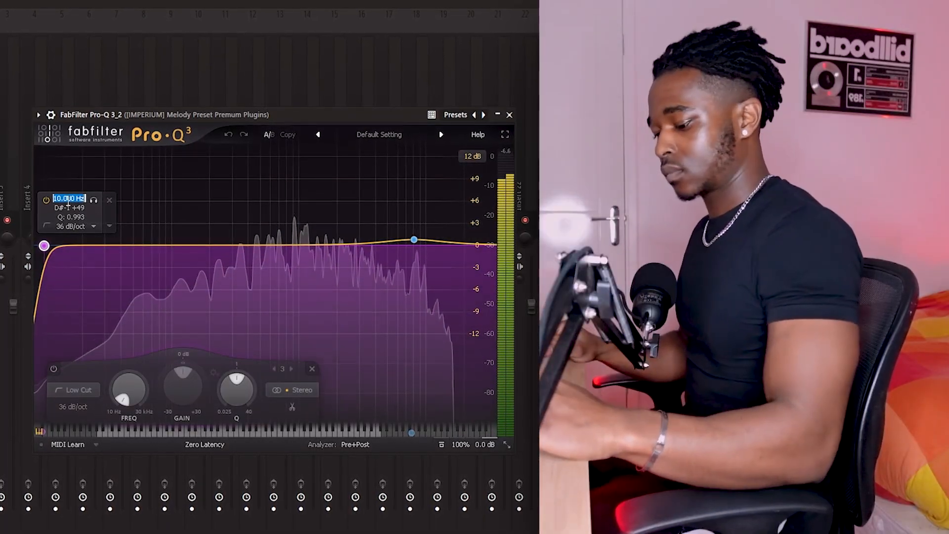
{"action": "type", "text": "260"}
{"action": "key", "text": "Return"}
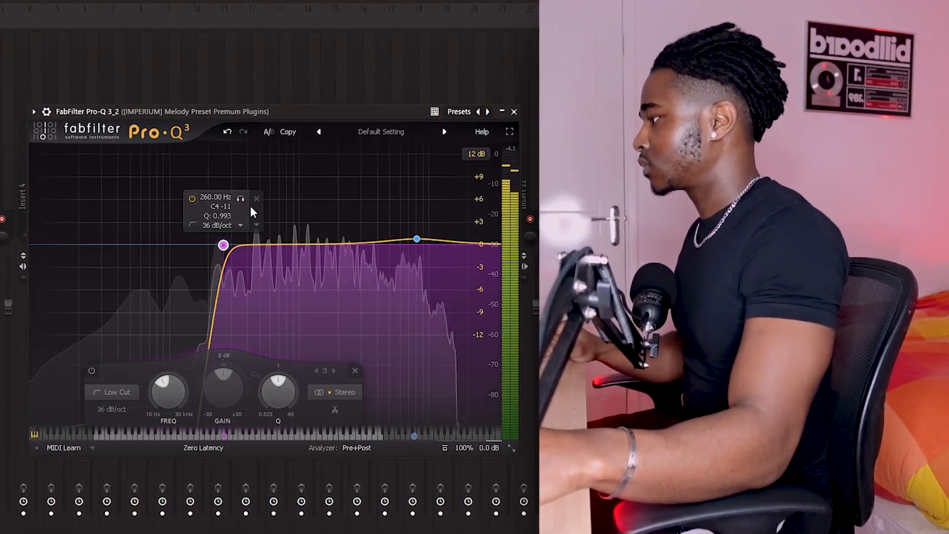
{"action": "left_click_drag", "start_coordinate": [238, 199], "coordinate": [234, 198]}
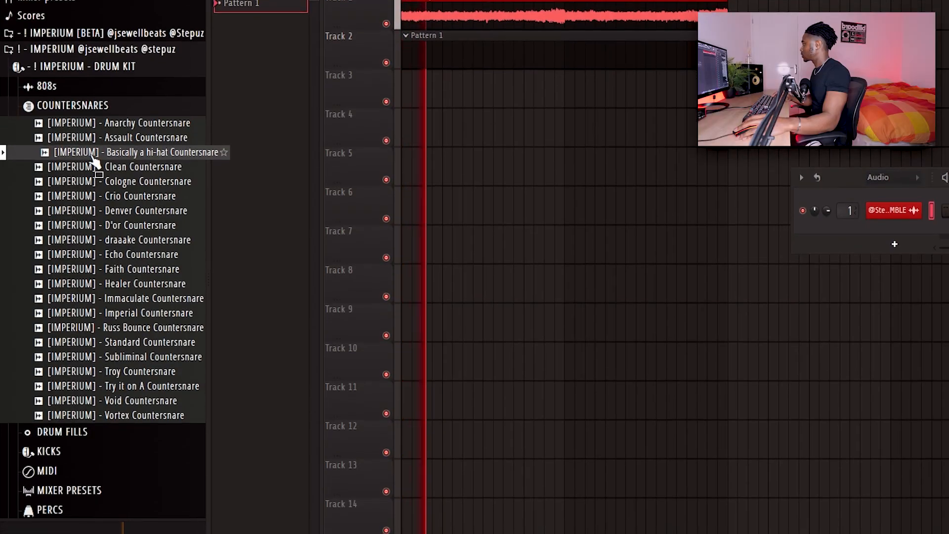
Step: Add an [IMPERIUM] countersnare sample as a new channel
{"action": "left_click_drag", "start_coordinate": [93, 152], "coordinate": [911, 233]}
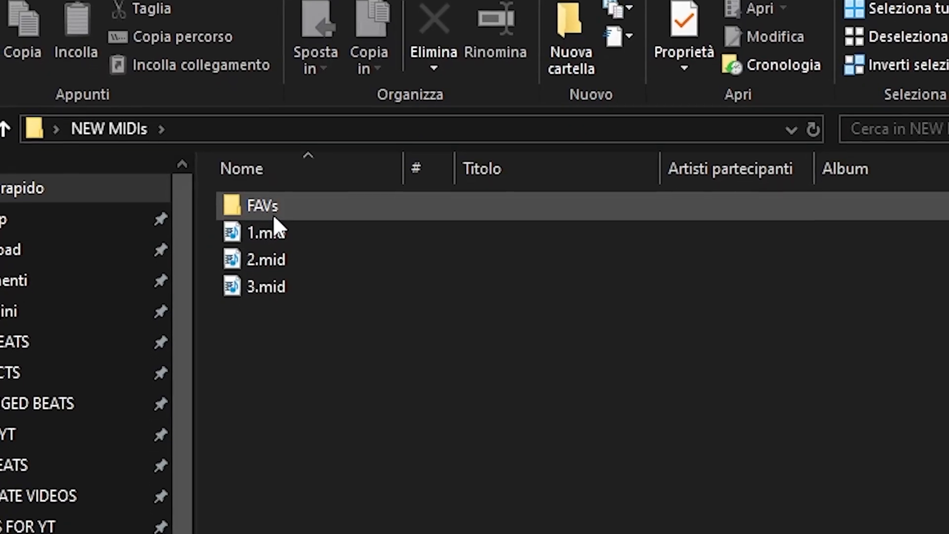
{"action": "left_click_drag", "start_coordinate": [262, 233], "coordinate": [465, 279]}
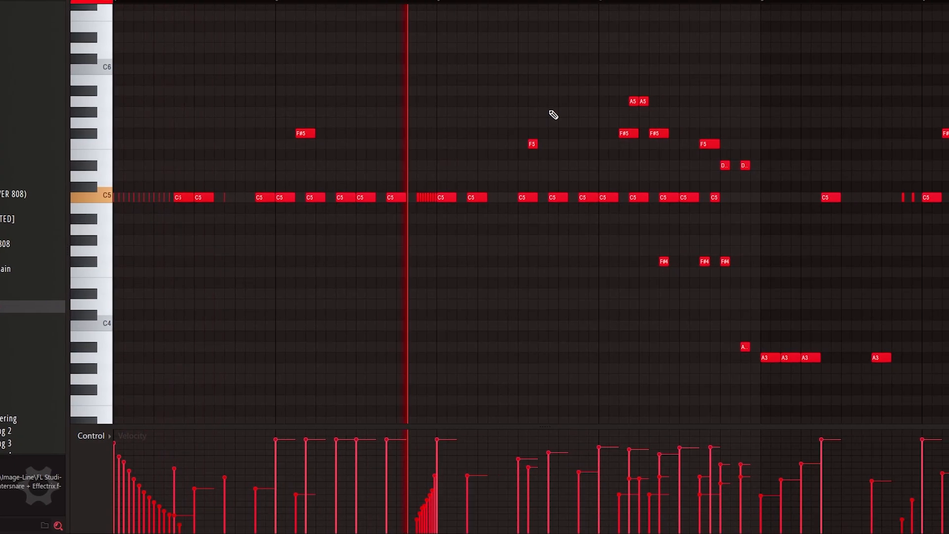
Step: Play back the countersnare pattern and raise the velocities of the two C5 notes on either side of the gap after the fast roll
{"action": "left_click_drag", "start_coordinate": [521, 120], "coordinate": [408, 122]}
{"action": "key", "text": "space"}
{"action": "key", "text": "space"}
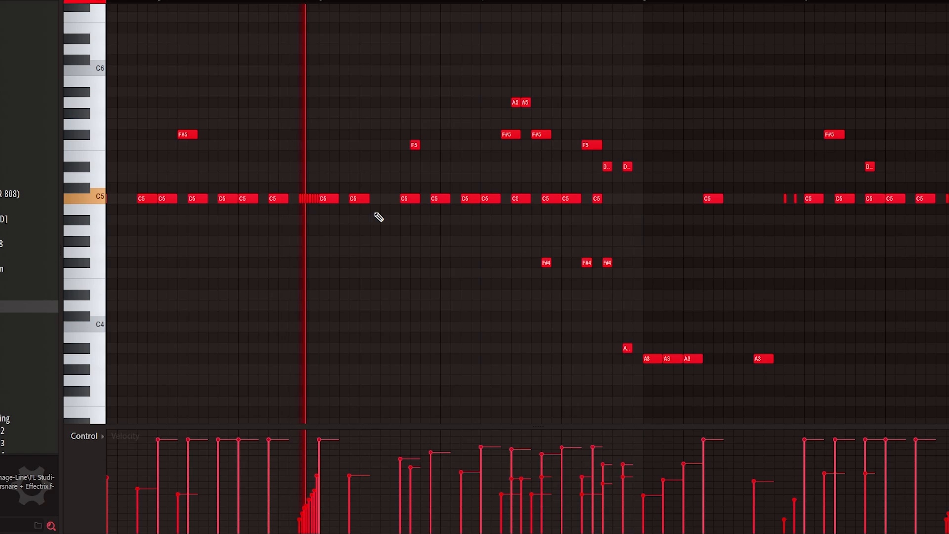
{"action": "key", "text": "space"}
{"action": "left_click", "coordinate": [351, 455]}
{"action": "key", "text": "space"}
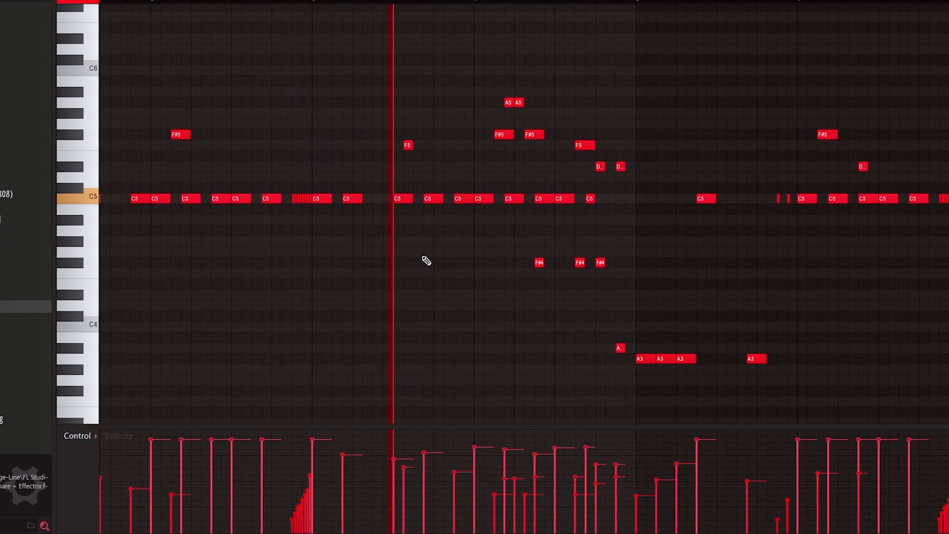
{"action": "key", "text": "space"}
{"action": "key", "text": "space"}
{"action": "left_click", "coordinate": [390, 440]}
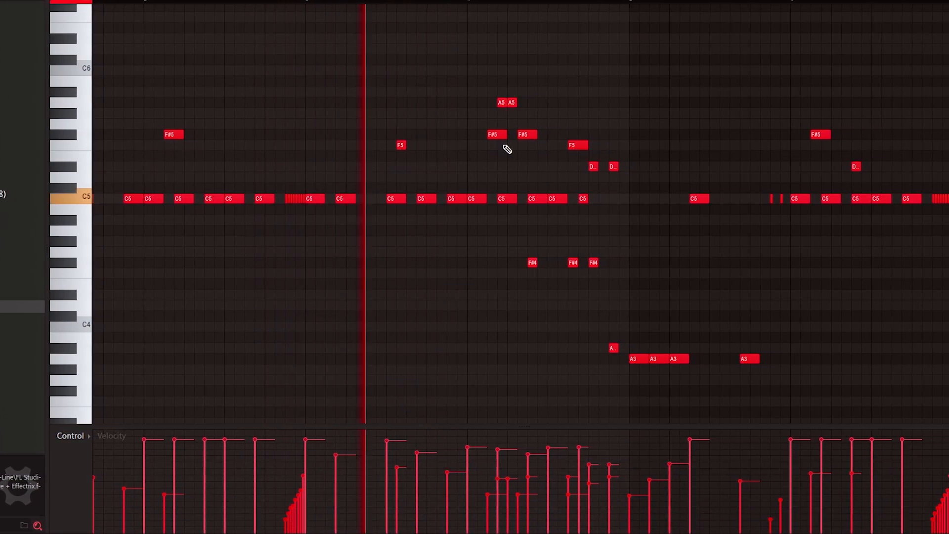
Step: Play through the end of the countersnare phrase and raise the low A3 notes opening the next section by an octave
{"action": "left_click_drag", "start_coordinate": [655, 165], "coordinate": [551, 208]}
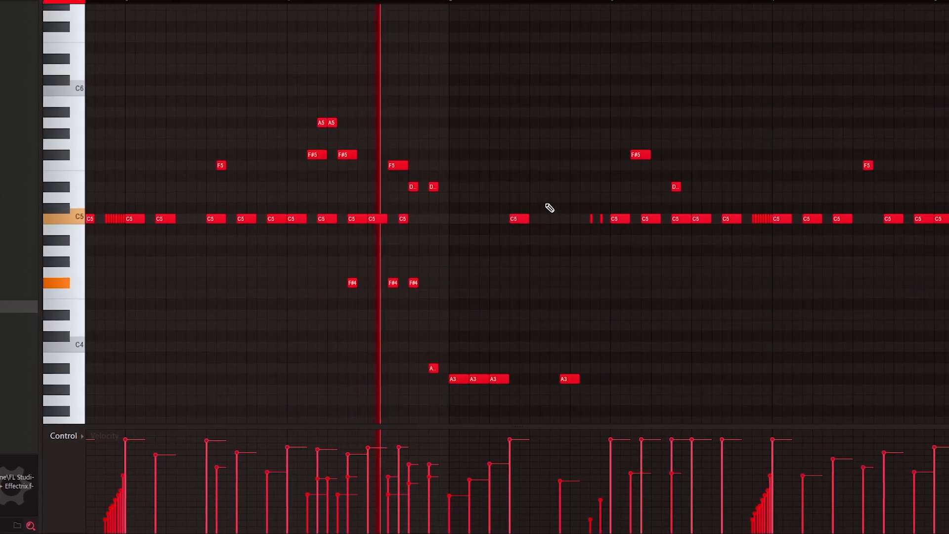
{"action": "key", "text": "space"}
{"action": "key", "text": "space"}
{"action": "left_click_drag", "start_coordinate": [476, 378], "coordinate": [454, 380], "text": "ctrl"}
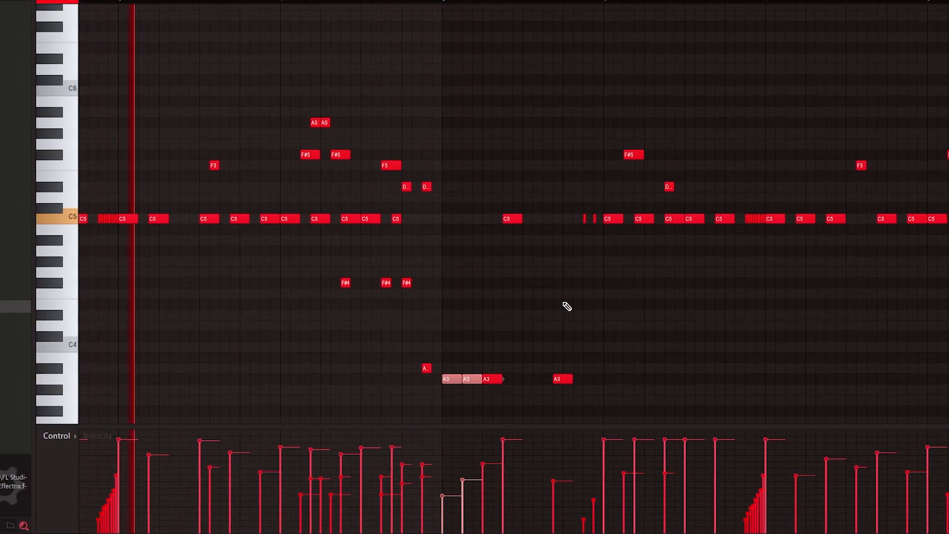
{"action": "key", "text": "ctrl+Up"}
{"action": "left_click_drag", "start_coordinate": [629, 195], "coordinate": [420, 177]}
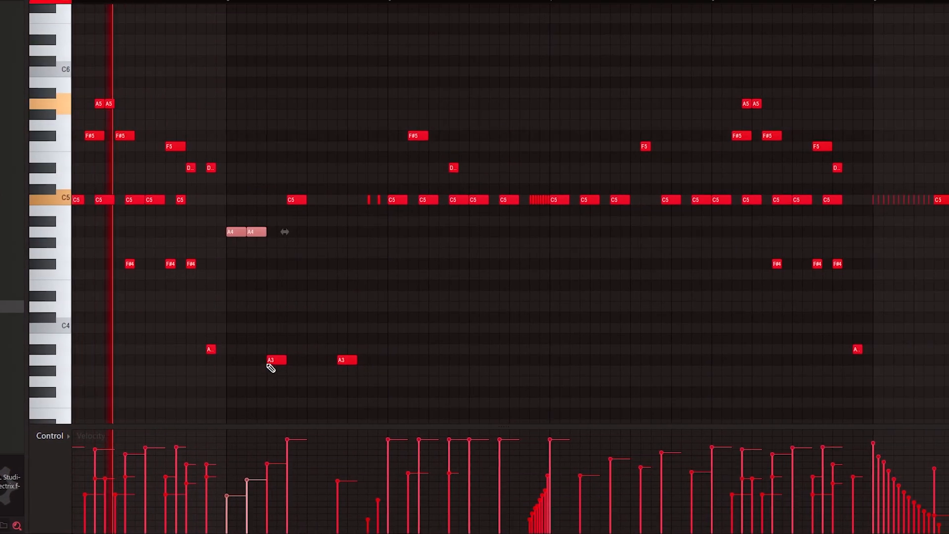
{"action": "left_click_drag", "start_coordinate": [269, 359], "coordinate": [285, 372], "text": "ctrl"}
{"action": "key", "text": "ctrl+Up"}
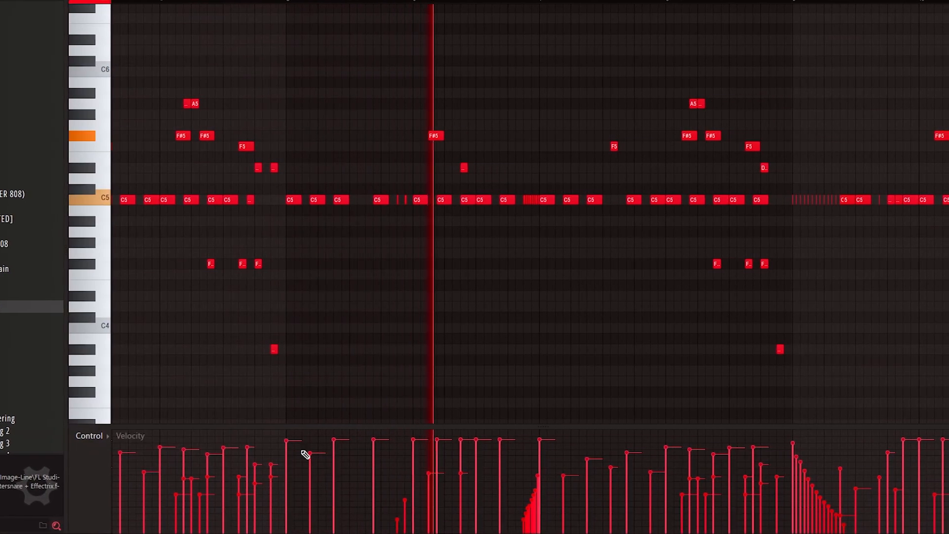
Step: Delete the second eight bars of the countersnare pattern and duplicate the first eight bars into their place
{"action": "scroll", "coordinate": [692, 6], "scroll_direction": "down", "scroll_amount": 5}
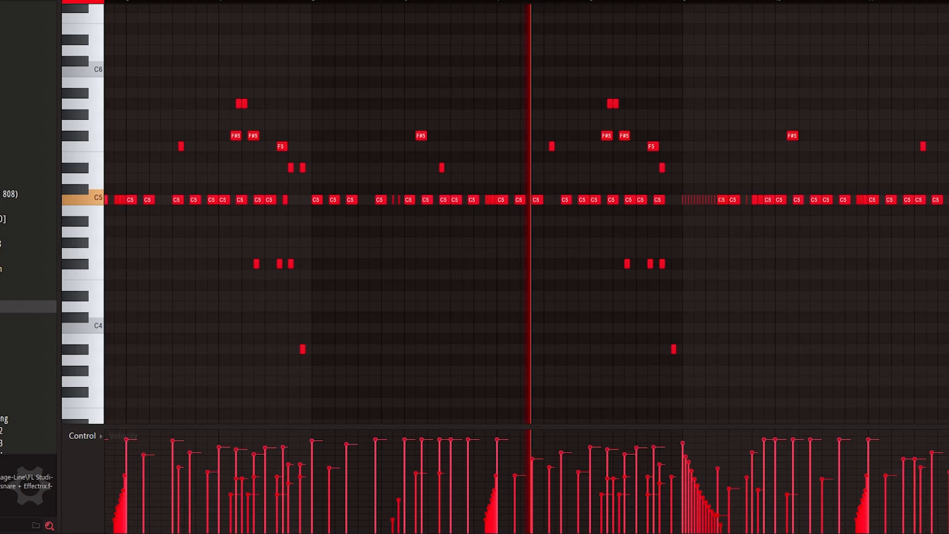
{"action": "left_click_drag", "start_coordinate": [375, 9], "coordinate": [659, 20]}
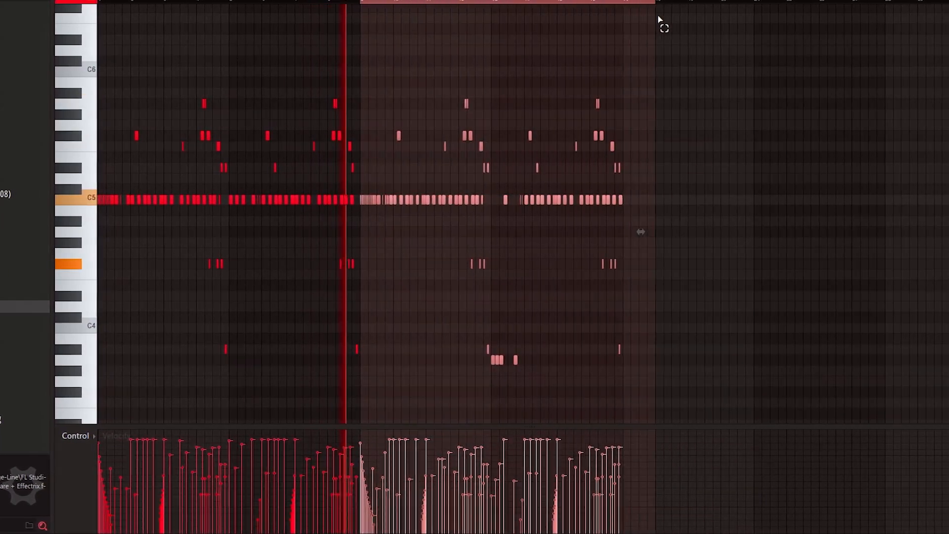
{"action": "key", "text": "Delete"}
{"action": "key", "text": "ctrl+a"}
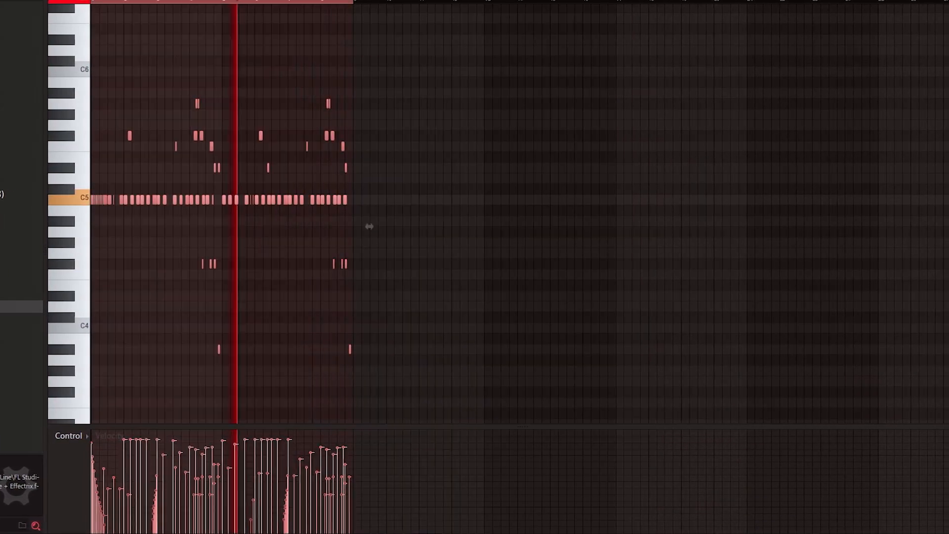
{"action": "key", "text": "ctrl+b"}
{"action": "scroll", "coordinate": [327, 6], "scroll_direction": "up", "scroll_amount": 3}
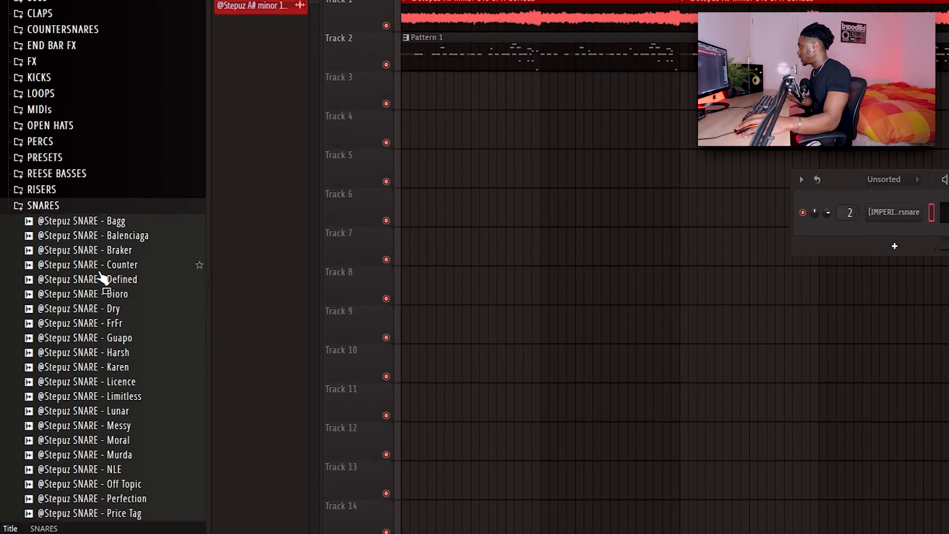
{"action": "left_click_drag", "start_coordinate": [101, 265], "coordinate": [899, 233]}
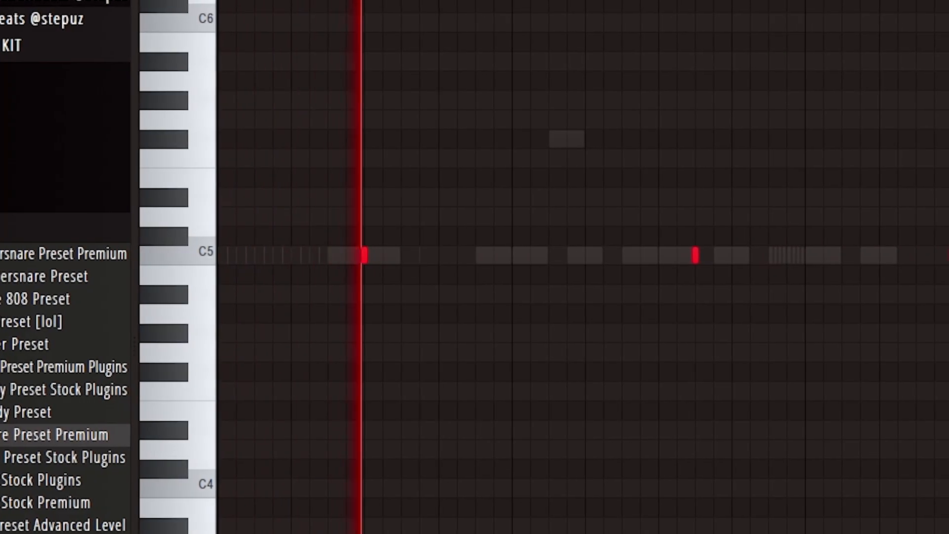
{"action": "scroll", "coordinate": [575, 267], "scroll_direction": "down", "scroll_amount": 1}
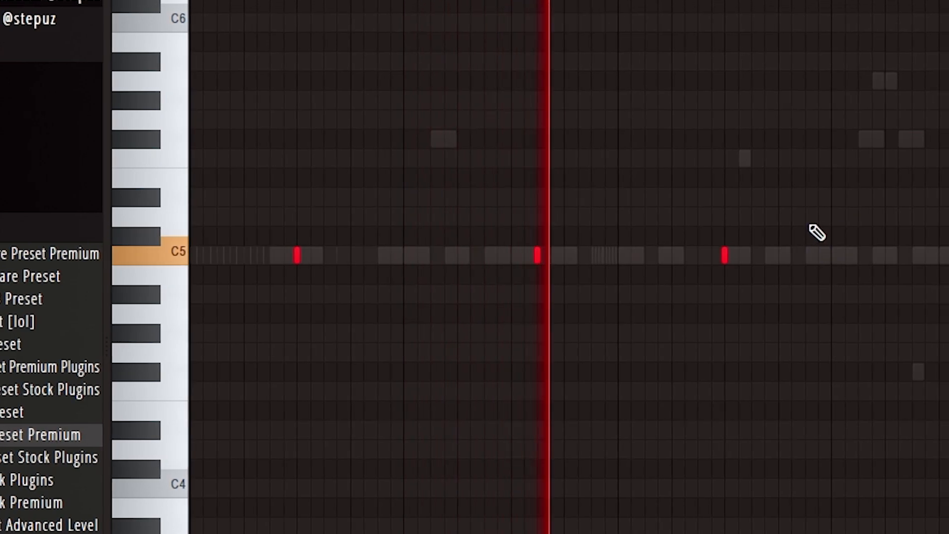
{"action": "right_click", "coordinate": [731, 255]}
{"action": "key", "text": "space"}
{"action": "left_click", "coordinate": [714, 255]}
{"action": "key", "text": "space"}
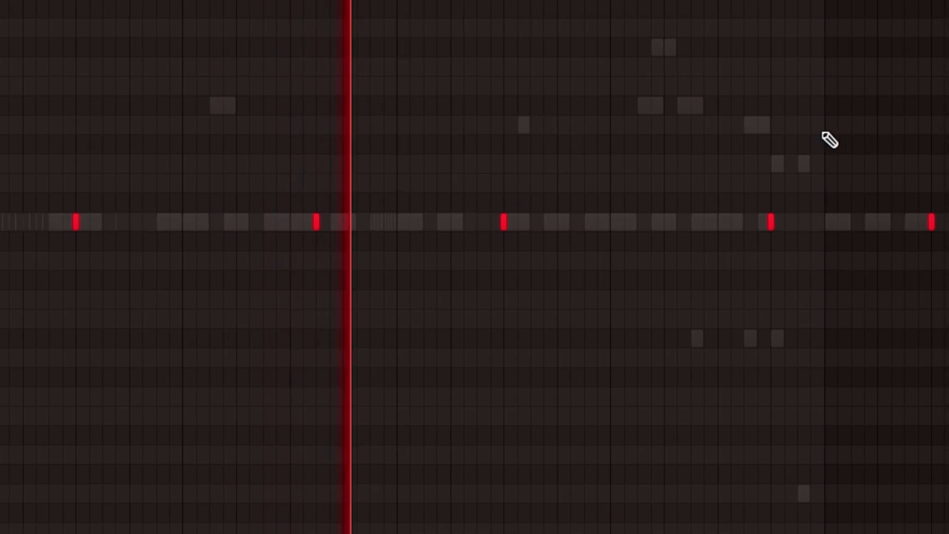
{"action": "left_click", "coordinate": [571, 223]}
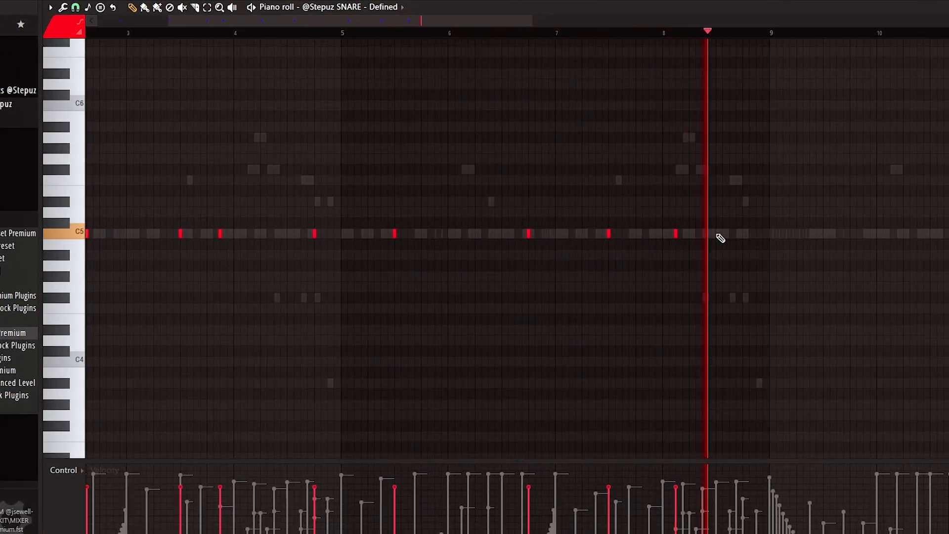
Step: Duplicate the snare hits of bars 1 to 8 into bars 9 to 16
{"action": "scroll", "coordinate": [707, 23], "scroll_direction": "down", "scroll_amount": 3}
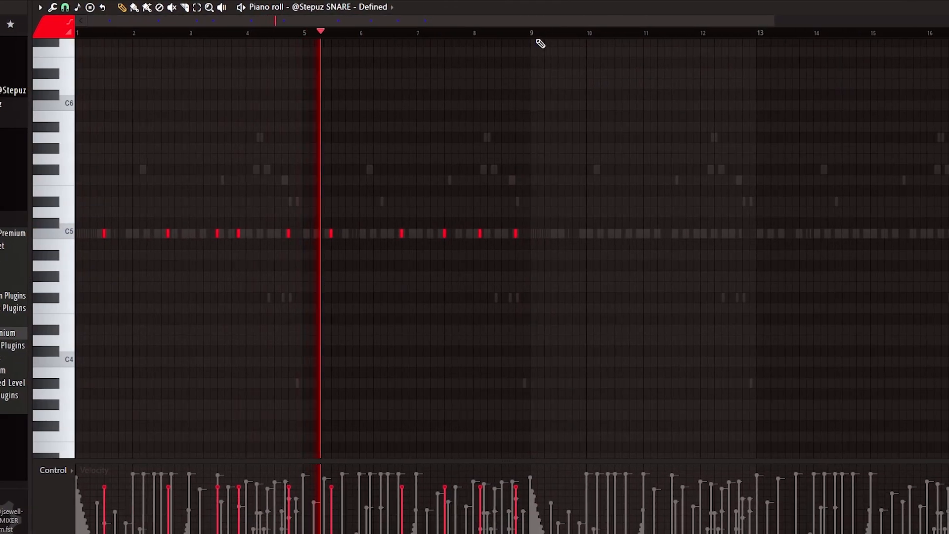
{"action": "left_click_drag", "start_coordinate": [534, 32], "coordinate": [82, 33]}
{"action": "key", "text": "ctrl+b"}
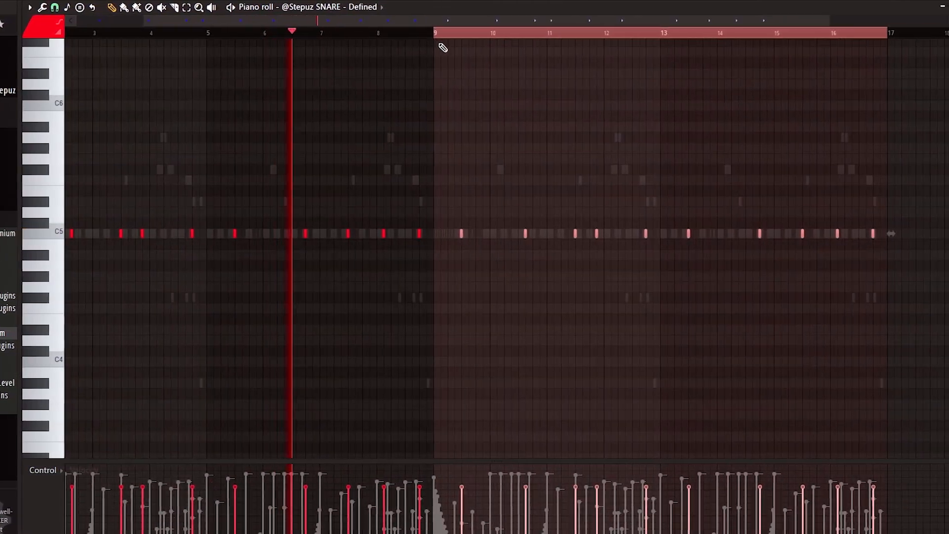
{"action": "key", "text": "ctrl+d"}
{"action": "left_click_drag", "start_coordinate": [448, 21], "coordinate": [383, 22]}
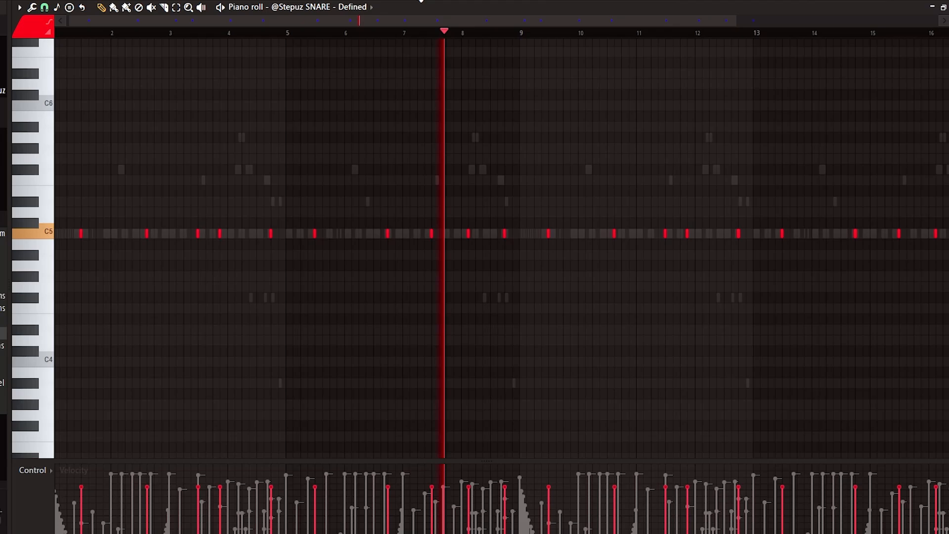
Step: Audition samples in the KICKS folder and add [IMPERIUM] Subway Kick as a new channel
{"action": "key", "text": "F6"}
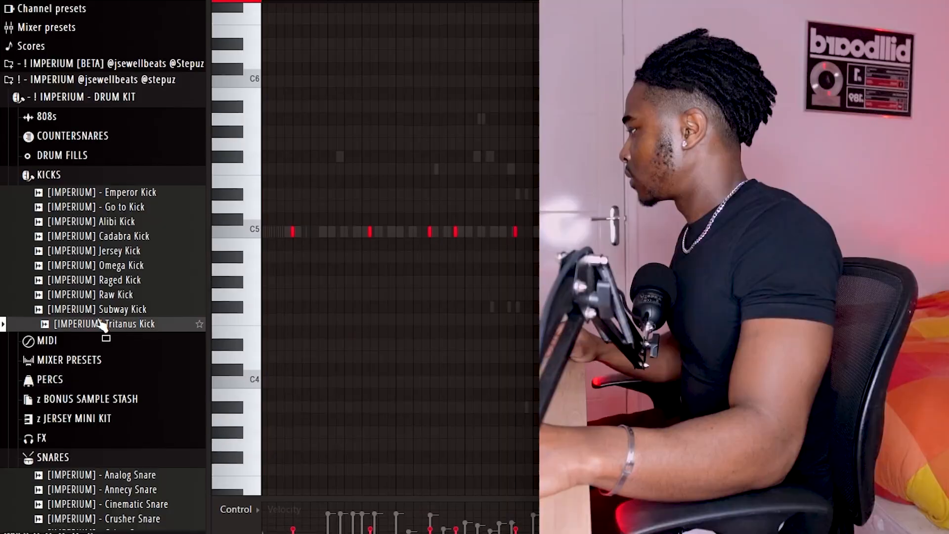
{"action": "left_click", "coordinate": [103, 257]}
{"action": "left_click", "coordinate": [116, 234]}
{"action": "left_click", "coordinate": [114, 219]}
{"action": "left_click", "coordinate": [115, 191]}
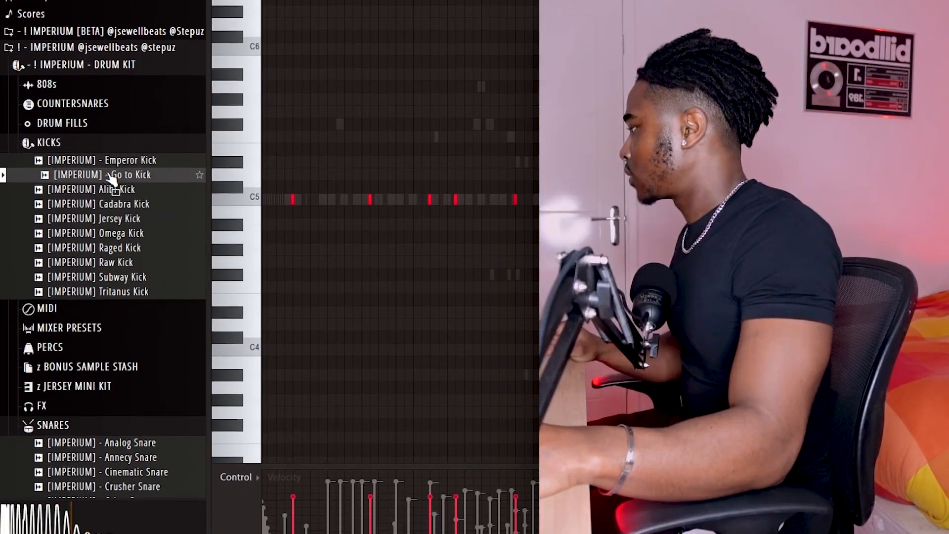
{"action": "left_click", "coordinate": [118, 176]}
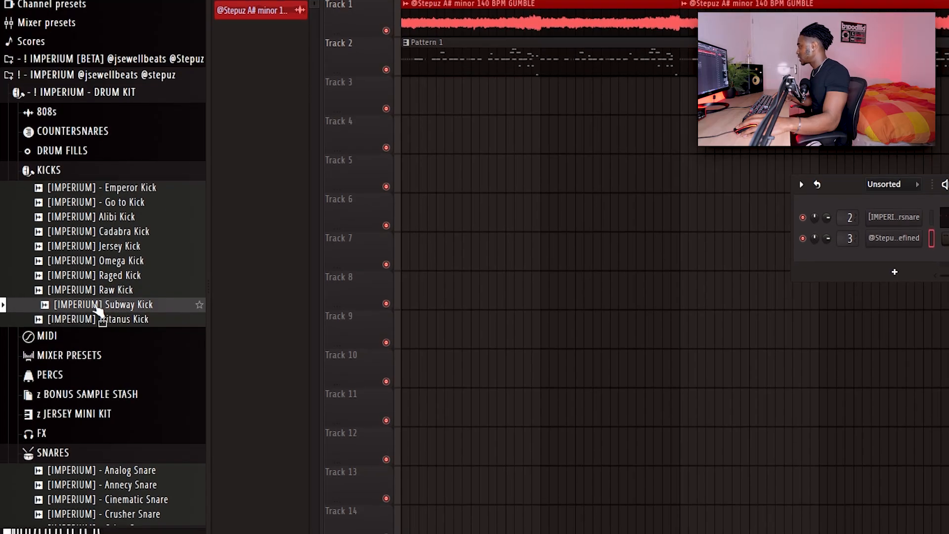
{"action": "left_click_drag", "start_coordinate": [110, 308], "coordinate": [898, 250]}
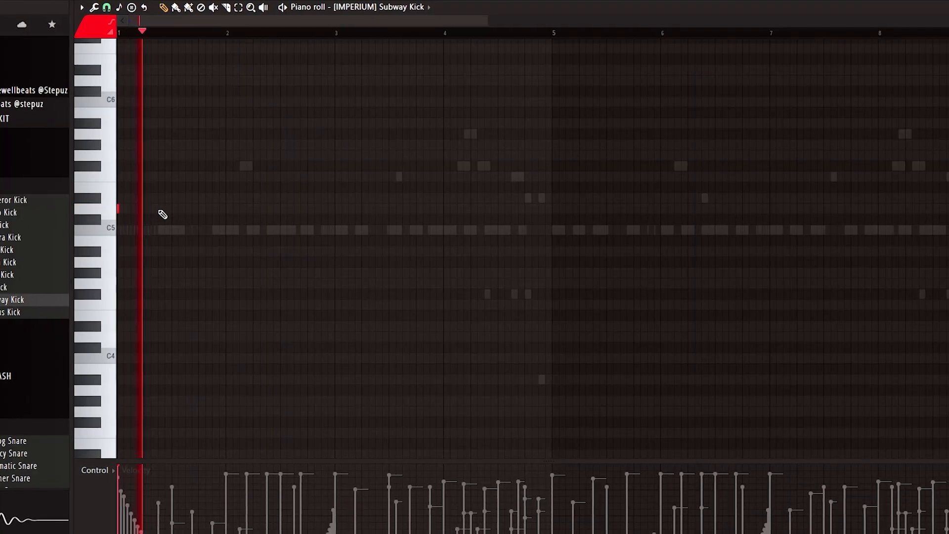
Step: Place D5 kick hits in bars 1, 3 and 4 and at the start of bar 5
{"action": "left_click", "coordinate": [159, 209]}
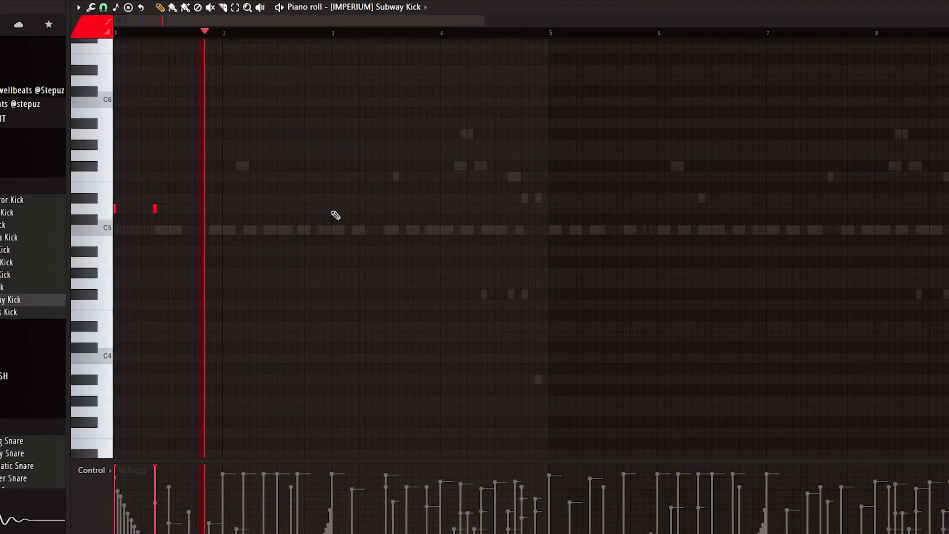
{"action": "left_click", "coordinate": [368, 210]}
{"action": "left_click_drag", "start_coordinate": [626, 175], "coordinate": [527, 198]}
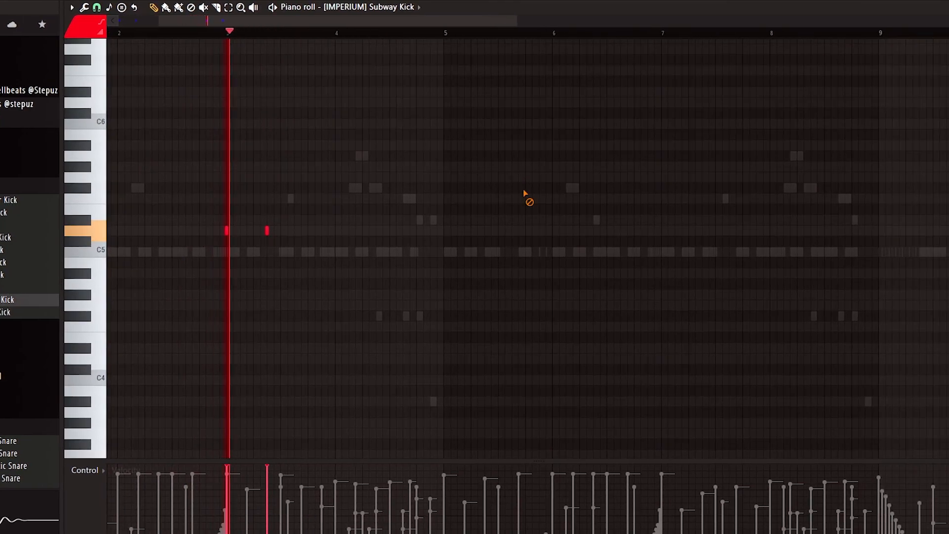
{"action": "left_click", "coordinate": [398, 230]}
{"action": "left_click", "coordinate": [438, 230]}
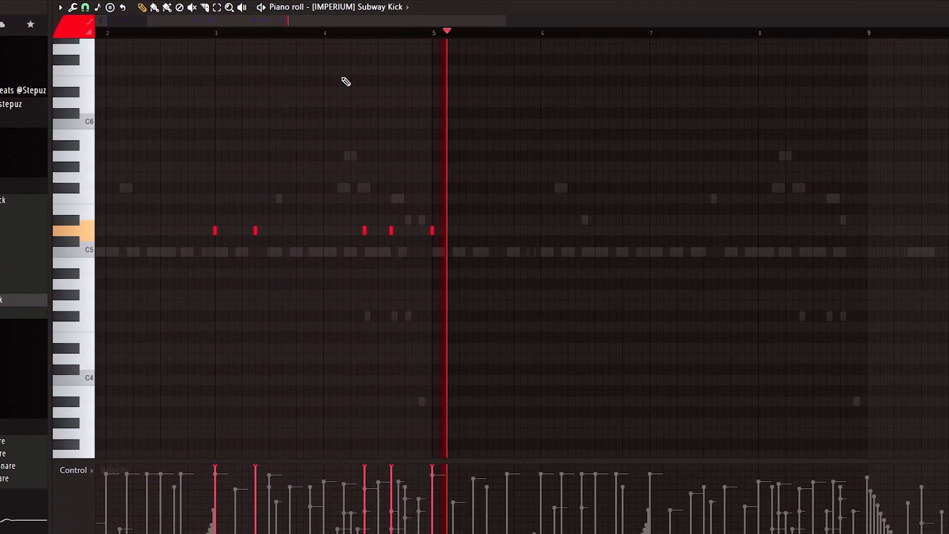
Step: Play back from bar 3 and replace the two kick hits inside bar 4 with a single hit in the bar's second half
{"action": "left_click", "coordinate": [209, 37]}
{"action": "right_click", "coordinate": [387, 230]}
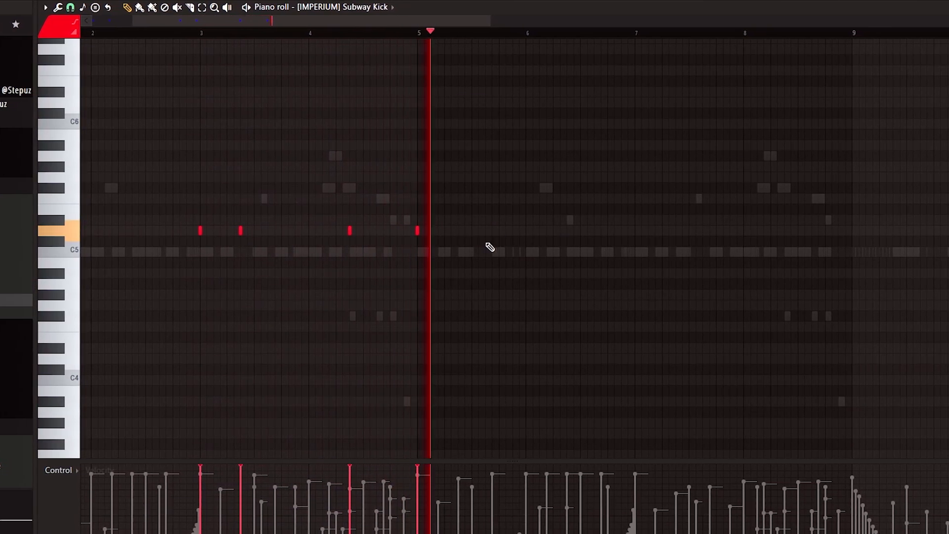
{"action": "key", "text": "space"}
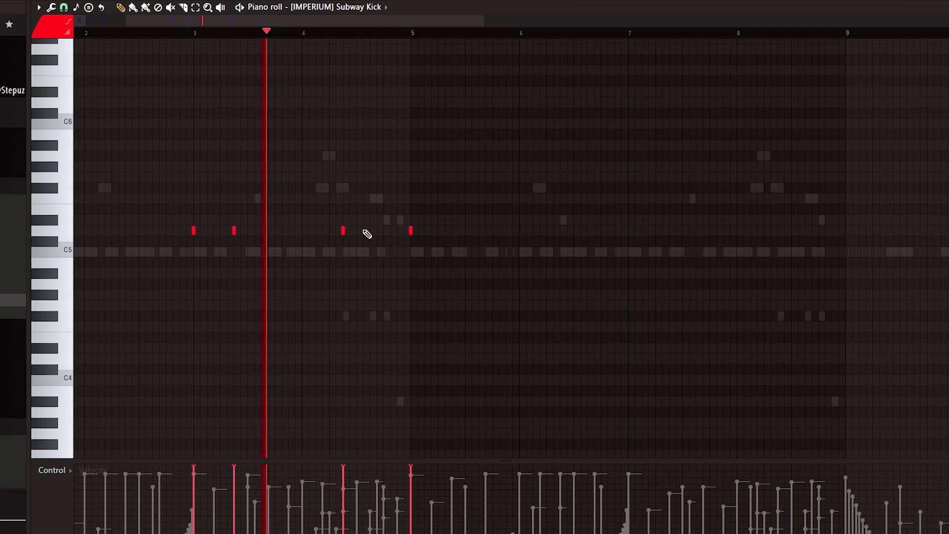
{"action": "right_click", "coordinate": [347, 231]}
{"action": "left_click", "coordinate": [374, 231]}
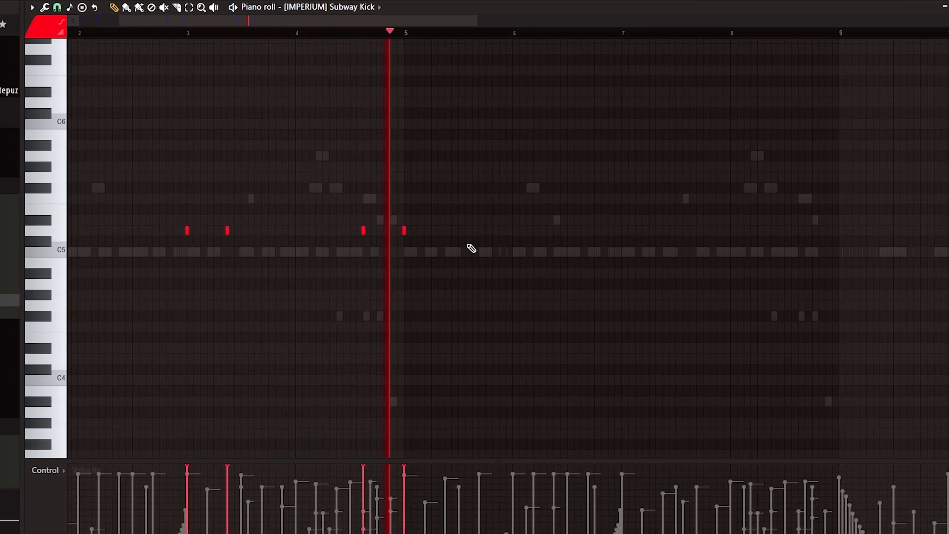
Step: Place D5 kick hits through bars 5 to 8 and duplicate the kicks of bars 1 to 8 into bars 9 to 16
{"action": "left_click", "coordinate": [443, 230]}
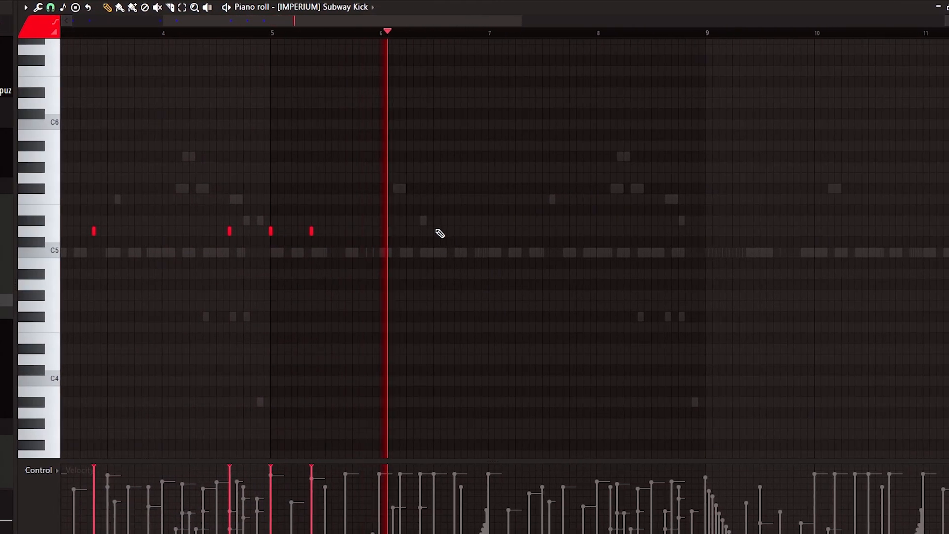
{"action": "left_click", "coordinate": [487, 231]}
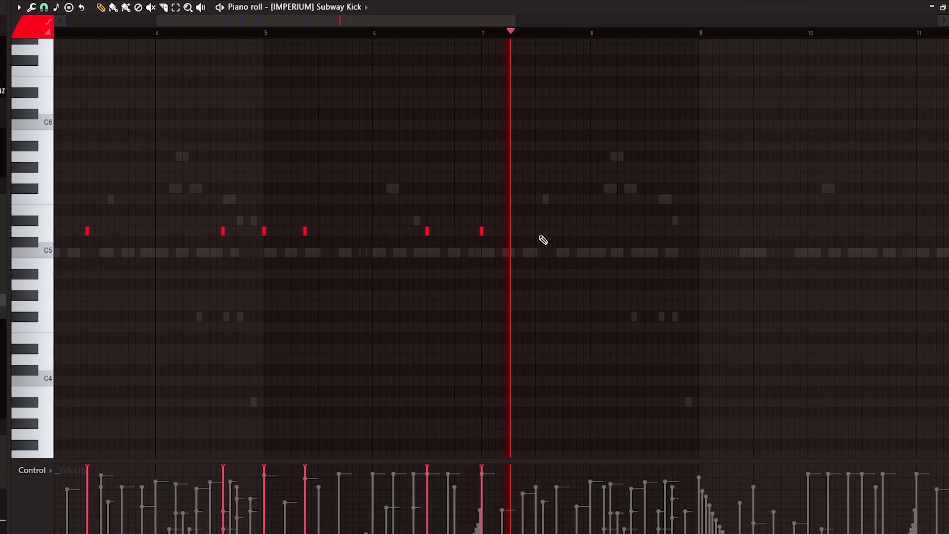
{"action": "left_click", "coordinate": [580, 231]}
{"action": "left_click", "coordinate": [621, 231]}
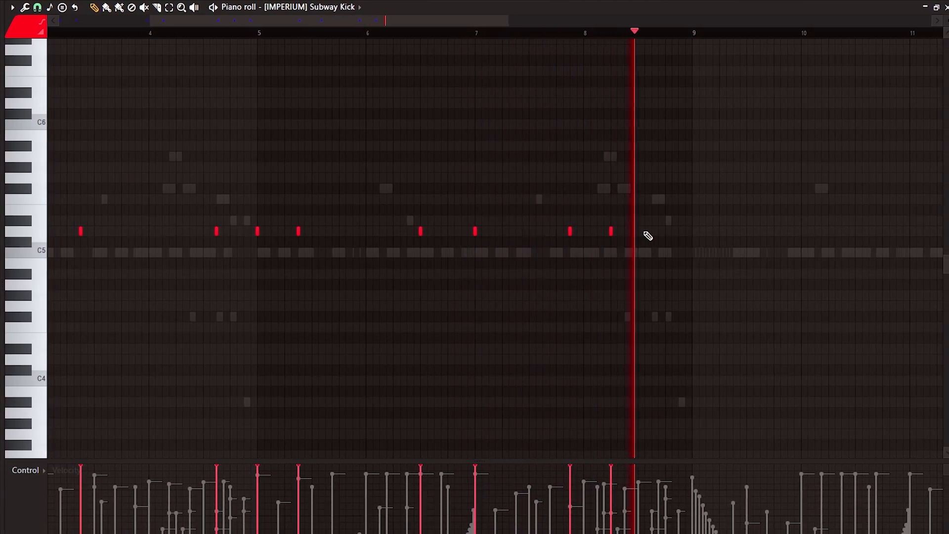
{"action": "left_click", "coordinate": [662, 231]}
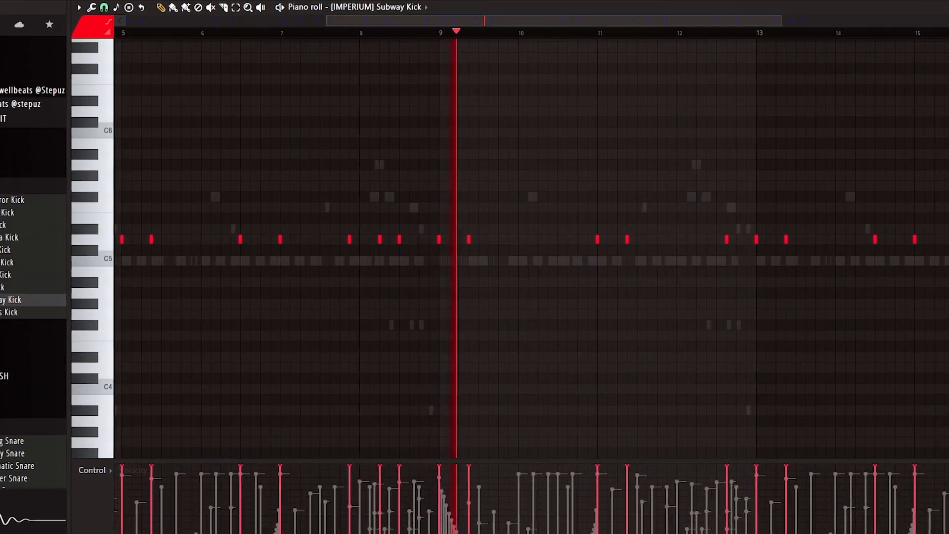
Step: Replace the kick hit in bar 12 with two D5 hits, one in each half of the bar
{"action": "left_click", "coordinate": [548, 243]}
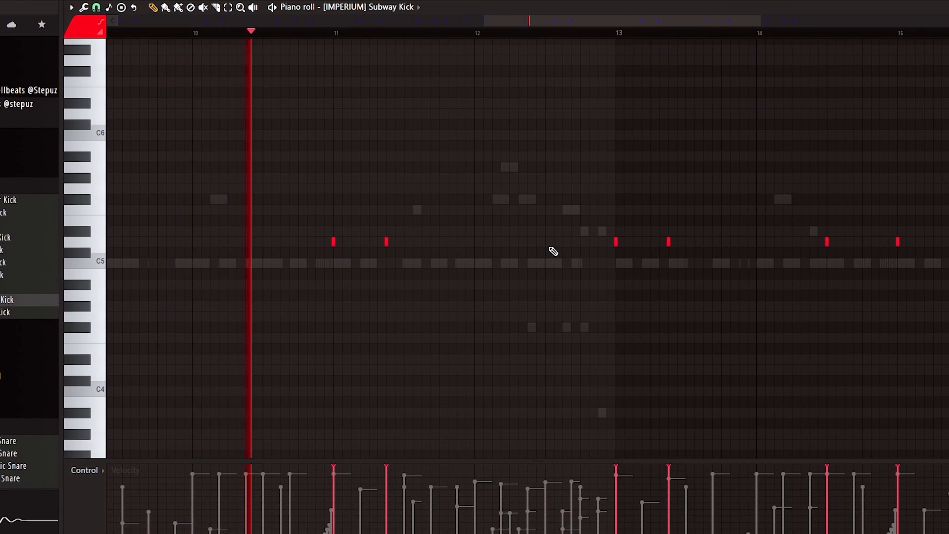
{"action": "right_click", "coordinate": [541, 243]}
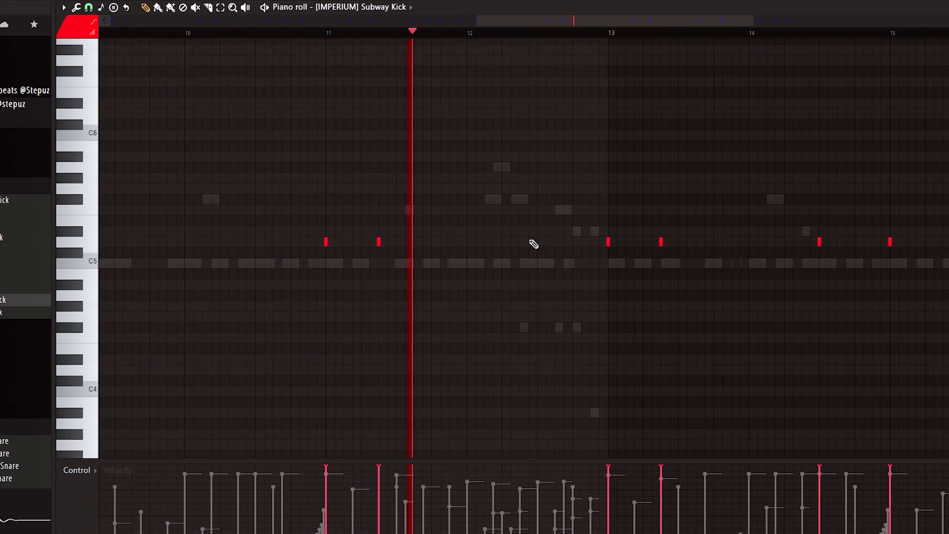
{"action": "left_click", "coordinate": [524, 244]}
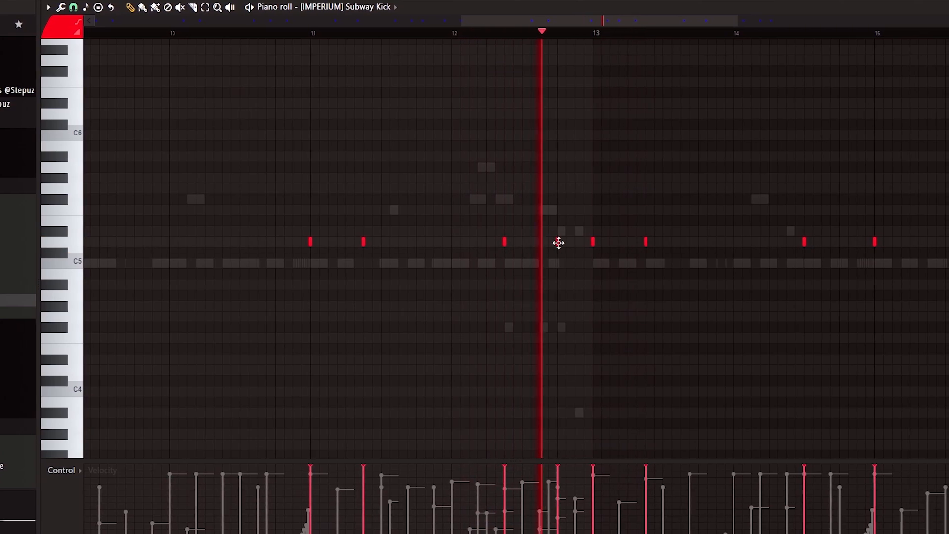
{"action": "scroll", "coordinate": [661, 39], "scroll_direction": "down", "scroll_amount": 3}
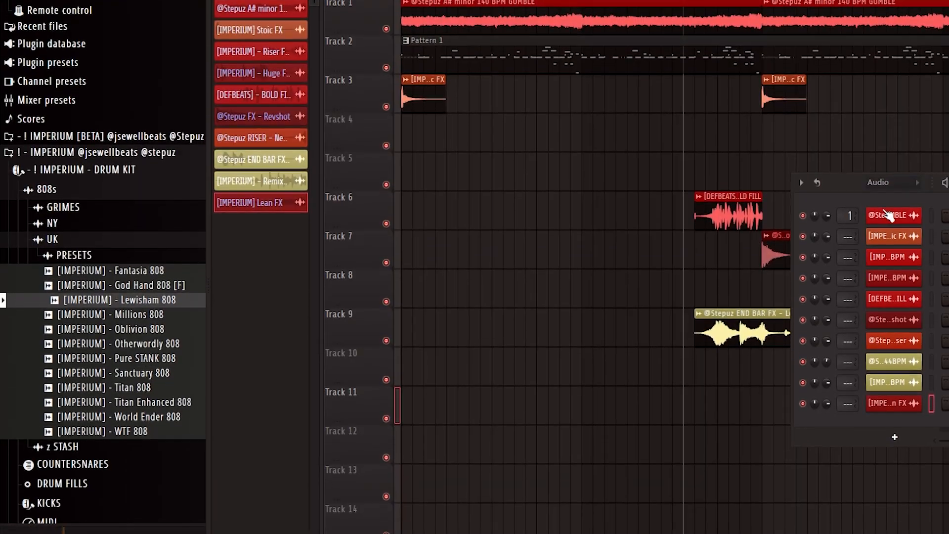
Step: Show the Unsorted channel group and add [IMPERIUM] - Lewisham 808 from the UK presets as a new channel
{"action": "left_click", "coordinate": [892, 175]}
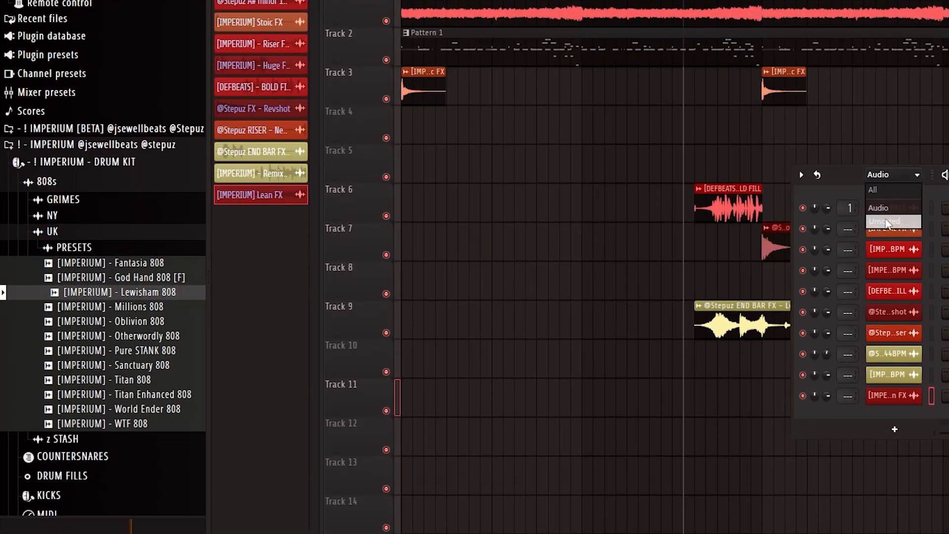
{"action": "left_click", "coordinate": [886, 222]}
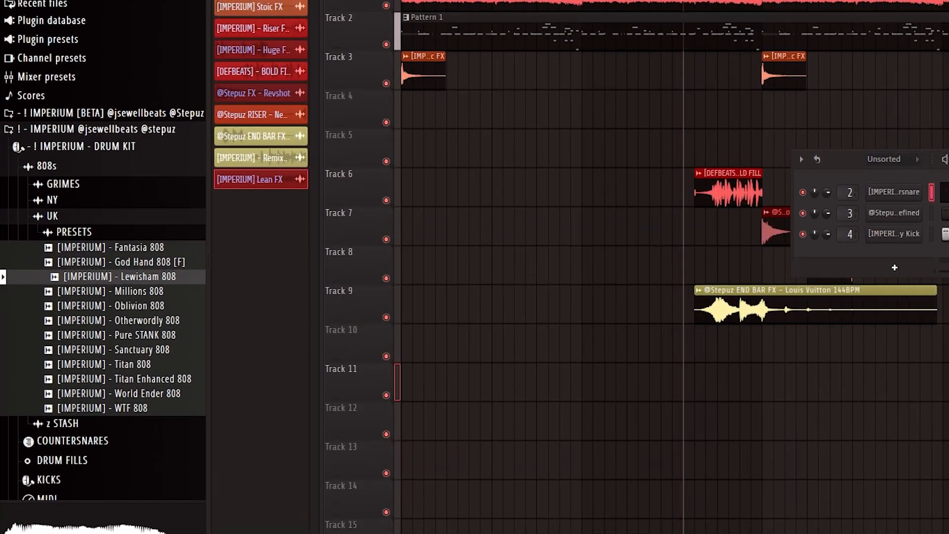
{"action": "left_click_drag", "start_coordinate": [151, 276], "coordinate": [896, 234]}
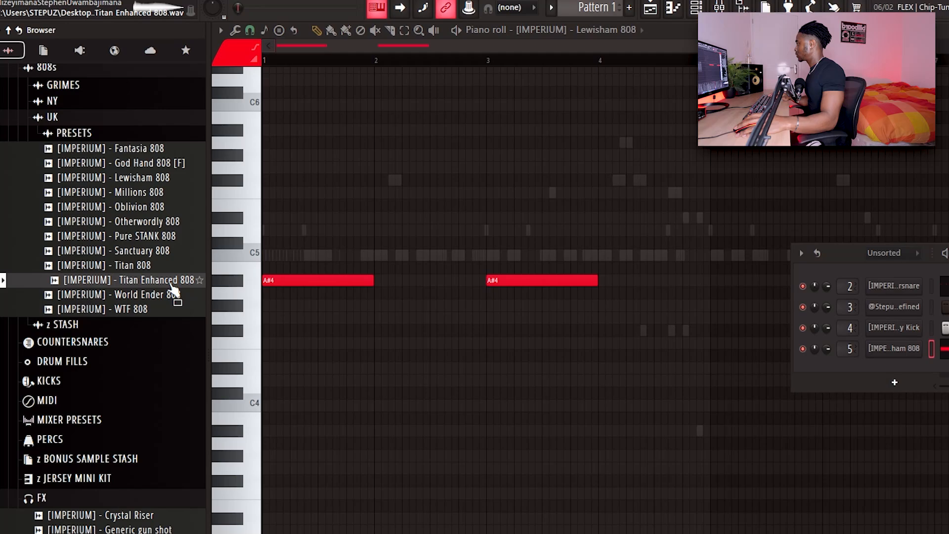
Step: Audition other UK and NY 808 presets on the new 808 channel and switch it to [IMPERIUM] - Gumble 808
{"action": "left_click", "coordinate": [148, 251]}
{"action": "left_click", "coordinate": [138, 237]}
{"action": "left_click", "coordinate": [132, 253]}
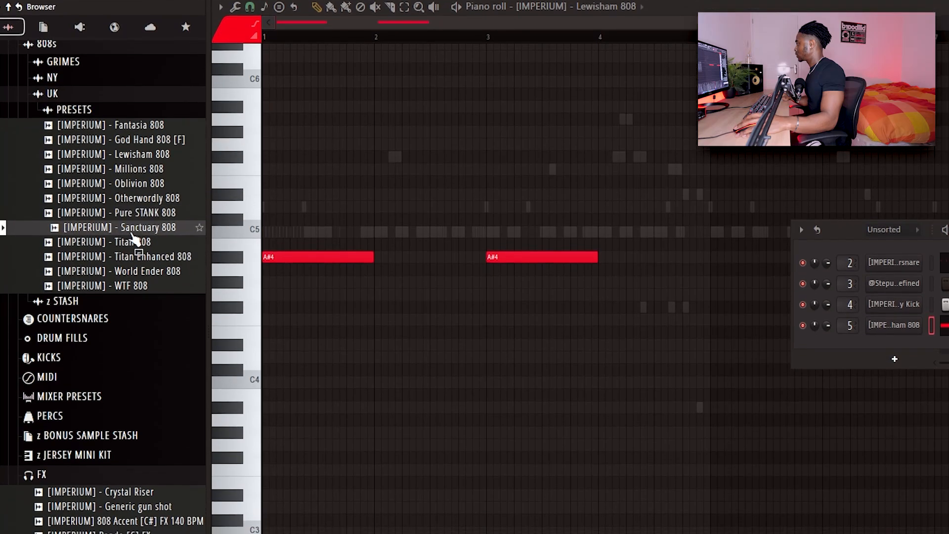
{"action": "left_click_drag", "start_coordinate": [140, 228], "coordinate": [891, 326]}
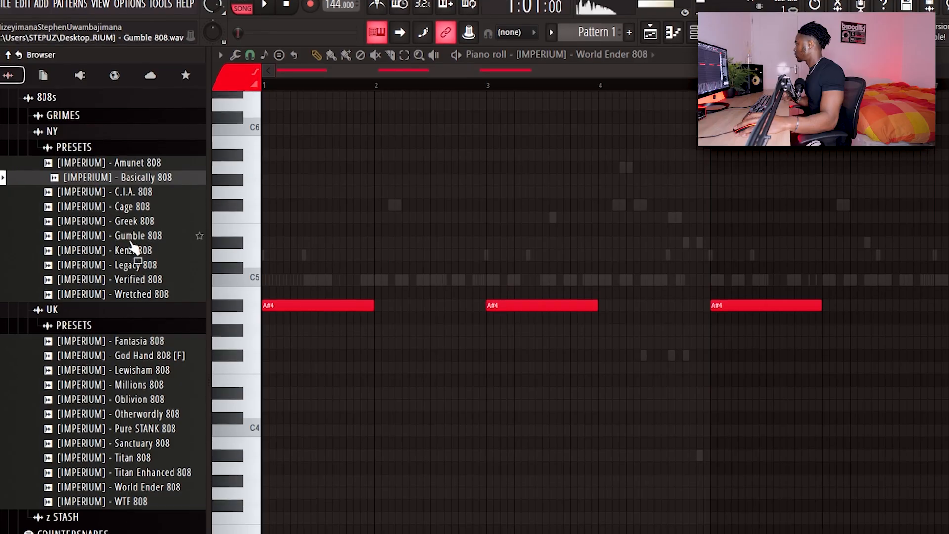
{"action": "left_click", "coordinate": [141, 217]}
{"action": "left_click", "coordinate": [125, 227]}
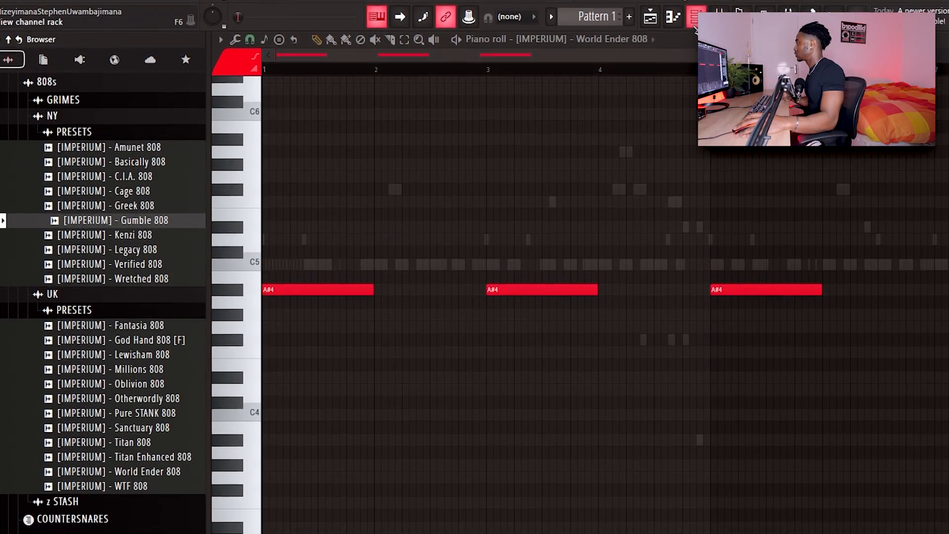
{"action": "left_click", "coordinate": [695, 17]}
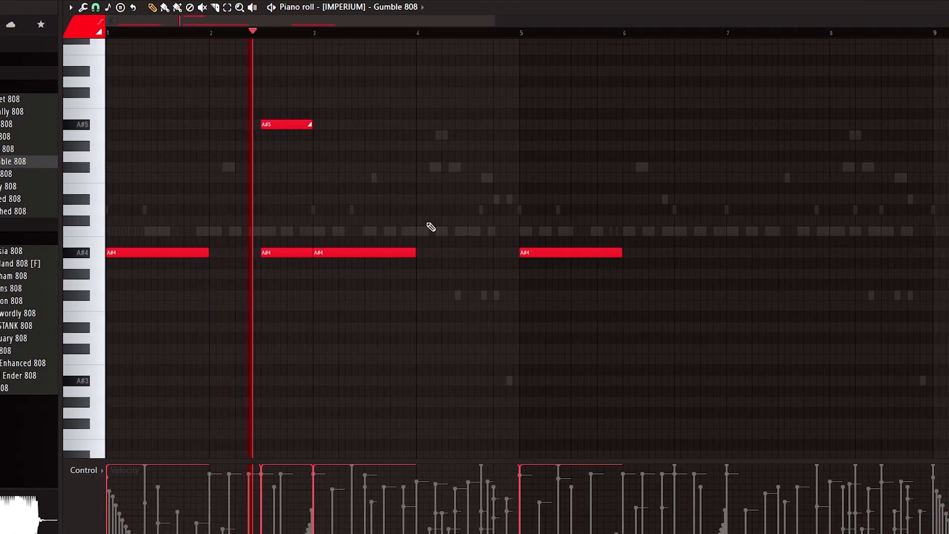
Step: Accept the note properties of the A#4 note in bar 2 and lower it and its slide note by an octave
{"action": "double_click", "coordinate": [275, 252]}
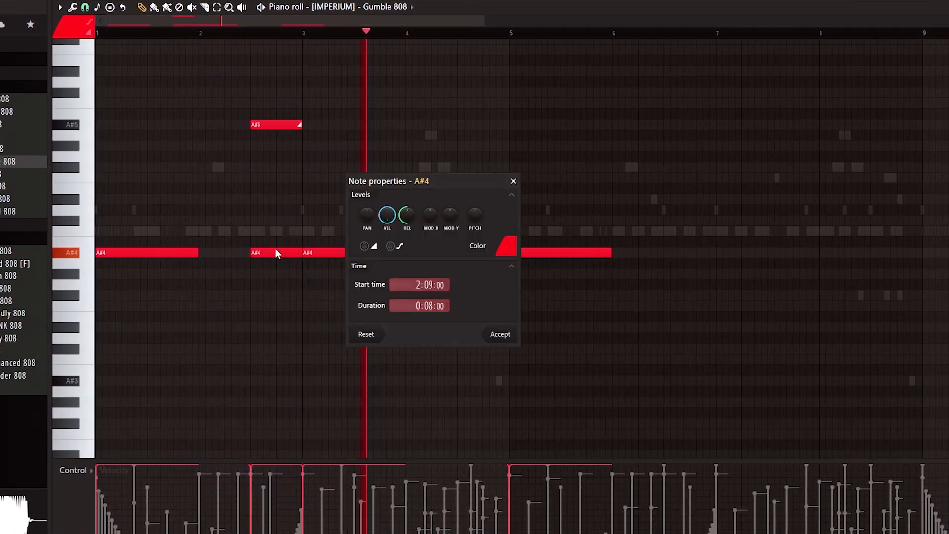
{"action": "left_click", "coordinate": [496, 334]}
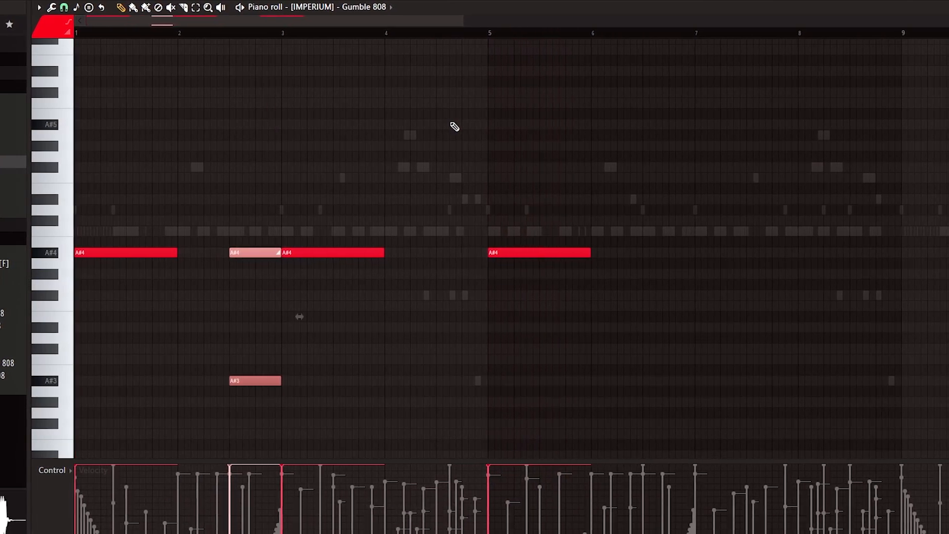
{"action": "scroll", "coordinate": [324, 284], "scroll_direction": "down", "scroll_amount": 3}
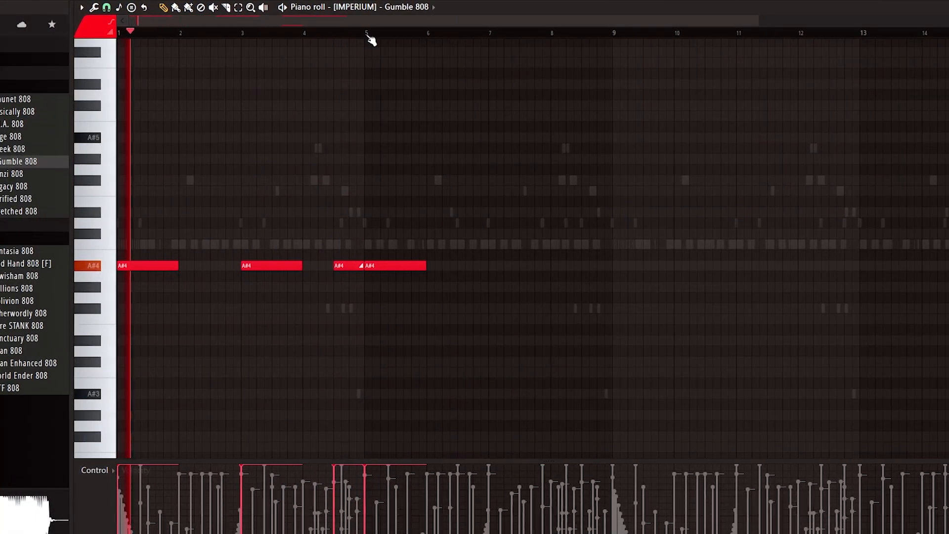
Step: Place an A#3 note beneath the A#4 slide note in the second half of bar 4
{"action": "scroll", "coordinate": [456, 202], "scroll_direction": "down", "scroll_amount": 2}
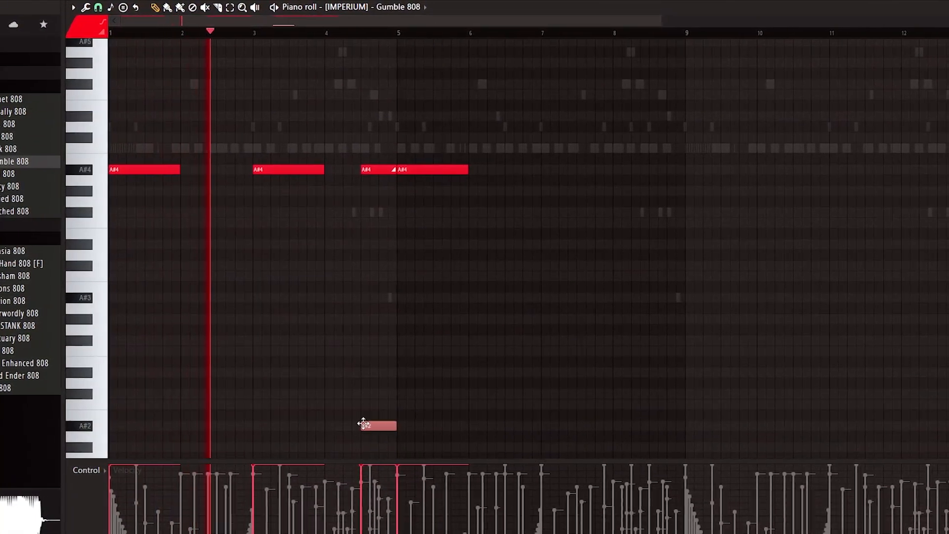
{"action": "scroll", "coordinate": [580, 127], "scroll_direction": "up", "scroll_amount": 2}
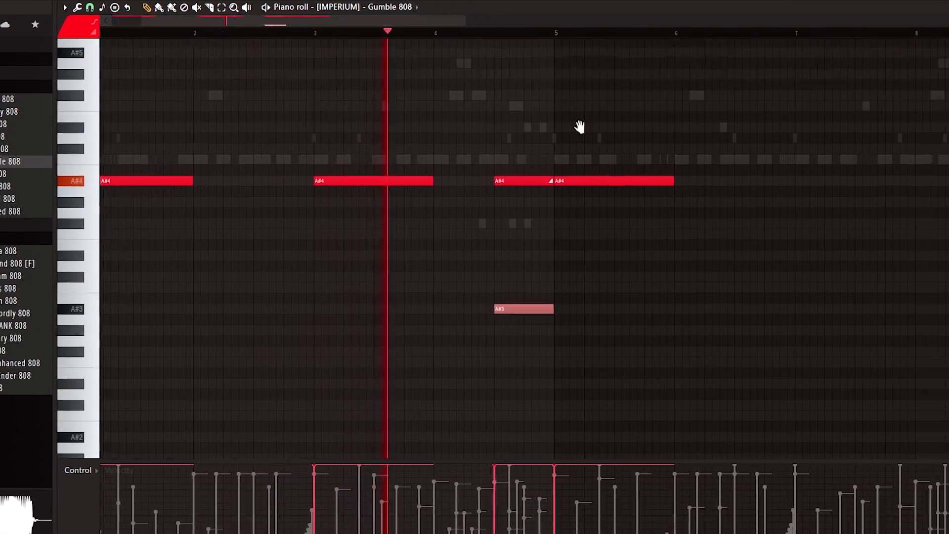
{"action": "left_click_drag", "start_coordinate": [580, 127], "coordinate": [563, 131]}
{"action": "right_click", "coordinate": [563, 132]}
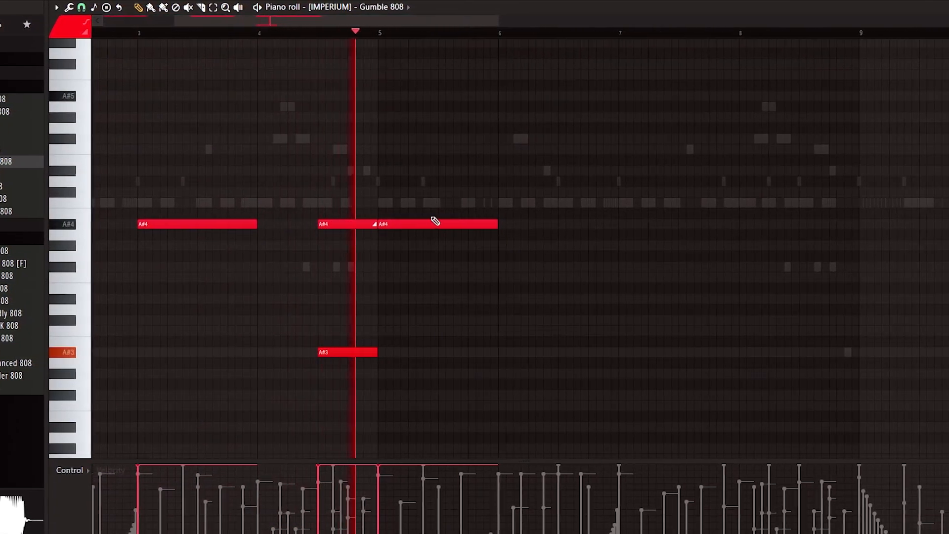
Step: Lower the F#4 note in bar 8 to F4 and add four A#5 slide notes above the bar's short A#4 notes
{"action": "left_click_drag", "start_coordinate": [441, 179], "coordinate": [322, 183]}
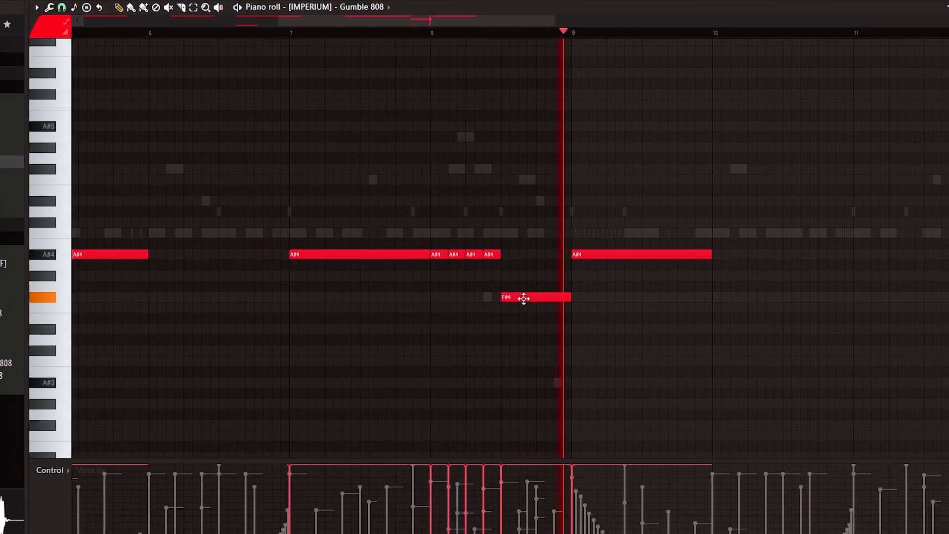
{"action": "mouse_move", "coordinate": [529, 297]}
{"action": "left_mouse_down"}
{"action": "mouse_move", "coordinate": [529, 322]}
{"action": "mouse_move", "coordinate": [528, 307]}
{"action": "left_mouse_up"}
{"action": "left_click", "coordinate": [414, 126]}
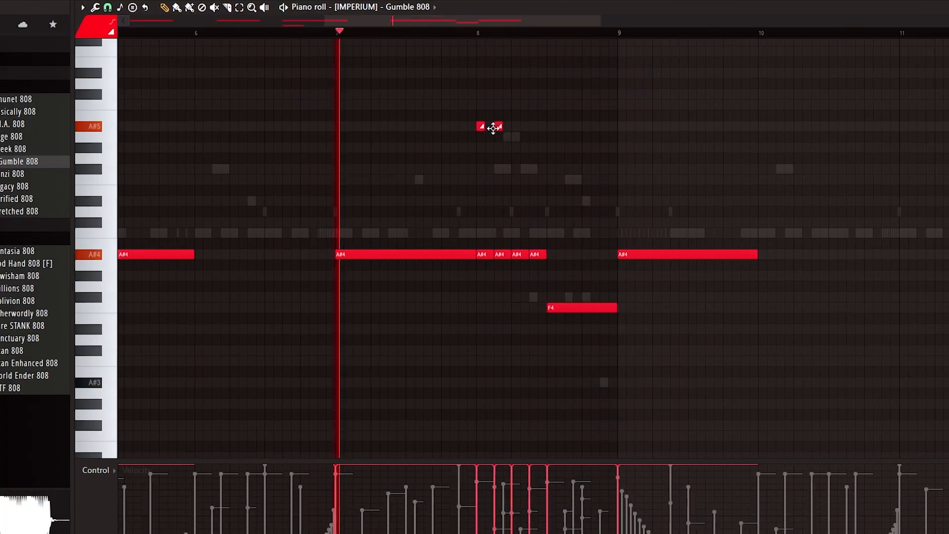
{"action": "left_click", "coordinate": [431, 126]}
{"action": "left_click", "coordinate": [448, 126]}
{"action": "left_click", "coordinate": [524, 128]}
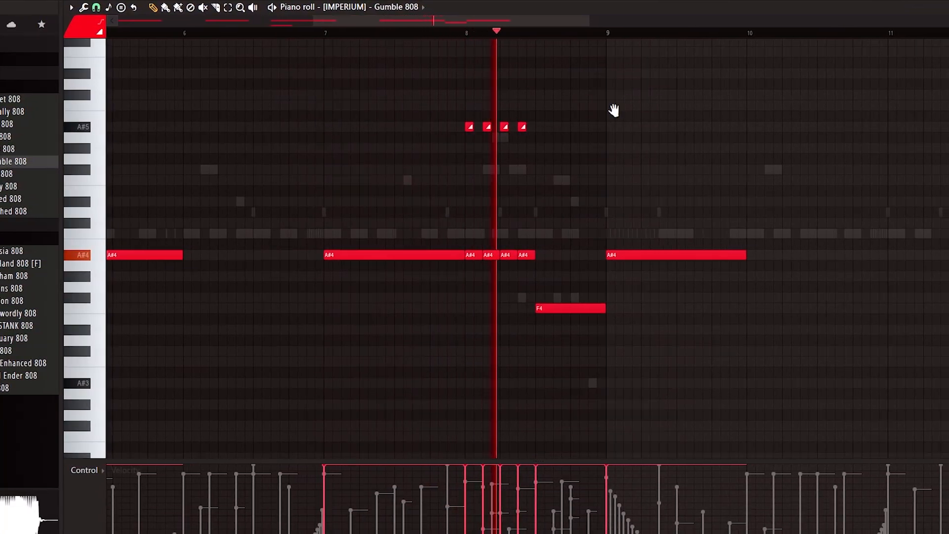
Step: Raise the four slide notes in bar 8 by an octave to A#6 and play back from bar 7
{"action": "scroll", "coordinate": [573, 139], "scroll_direction": "up", "scroll_amount": 3}
{"action": "key", "text": "ctrl+Up"}
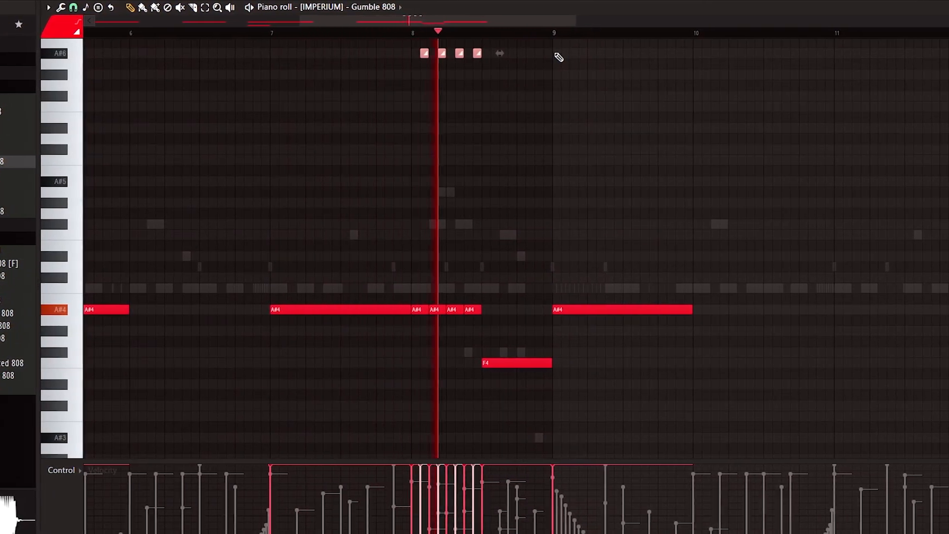
{"action": "left_click", "coordinate": [262, 33]}
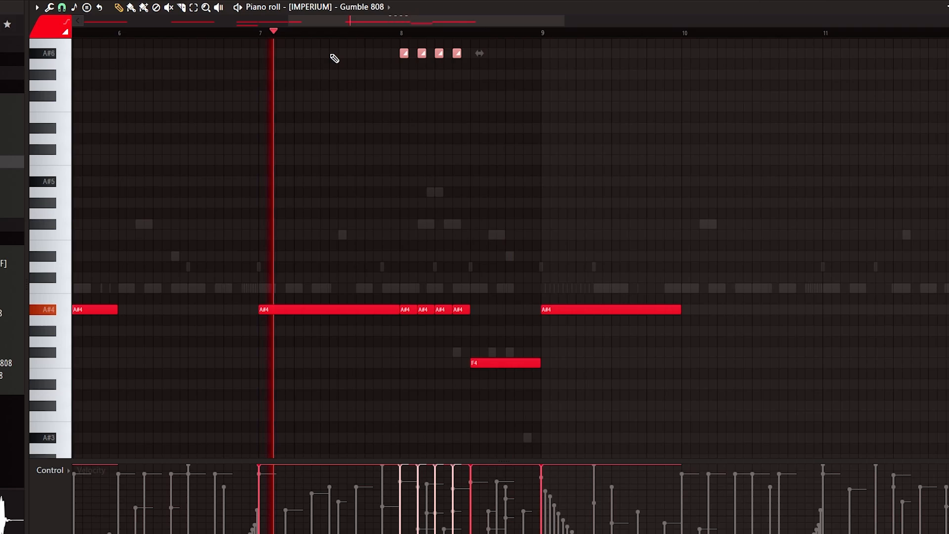
{"action": "scroll", "coordinate": [492, 31], "scroll_direction": "up", "scroll_amount": 2}
{"action": "left_click_drag", "start_coordinate": [556, 114], "coordinate": [500, 146]}
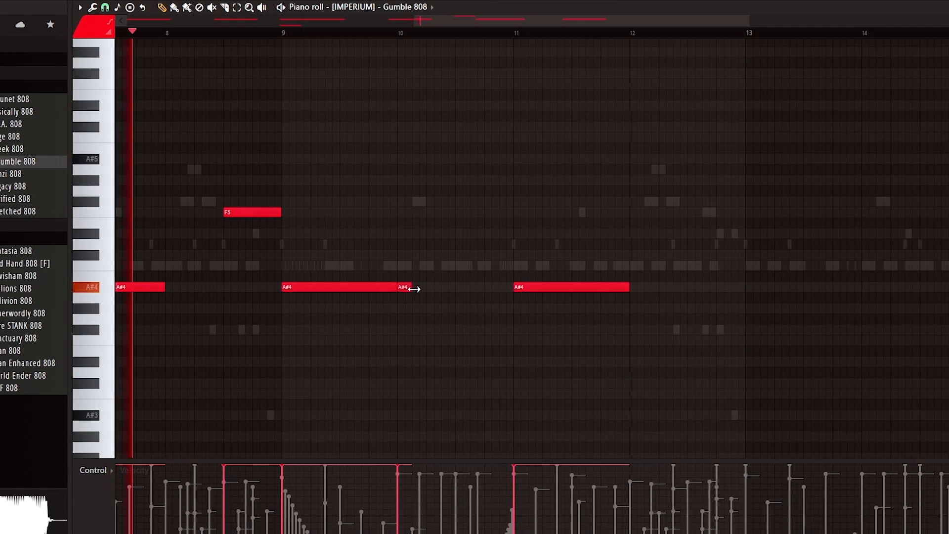
Step: Place four evenly spaced short A#5 notes across bar 10 instead of the short A#4 note
{"action": "left_click", "coordinate": [400, 158]}
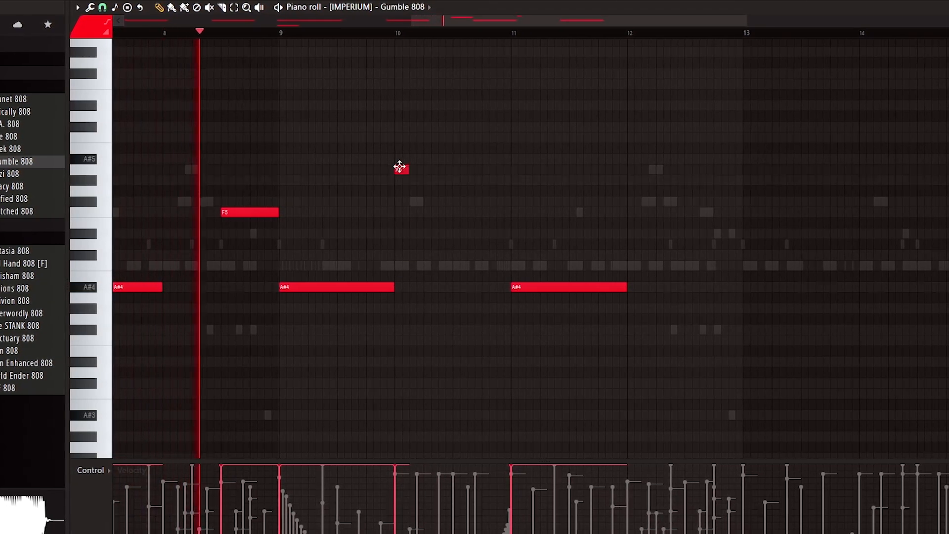
{"action": "left_click", "coordinate": [426, 159]}
{"action": "left_click", "coordinate": [455, 159]}
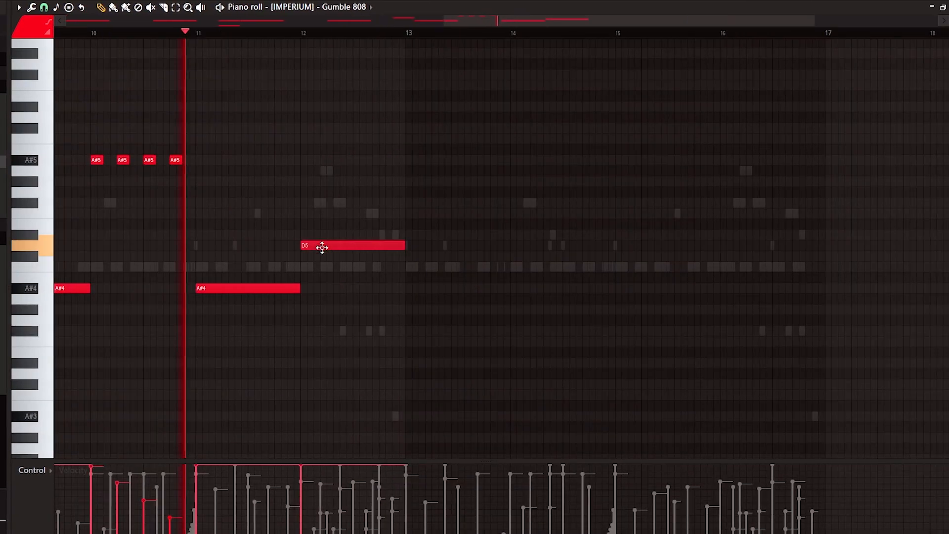
Step: Write an 808 run in bar 16 and raise it an octave to F#6, F6, C#6, C6, A#5 and a closing A#6
{"action": "left_click_drag", "start_coordinate": [322, 245], "coordinate": [318, 210]}
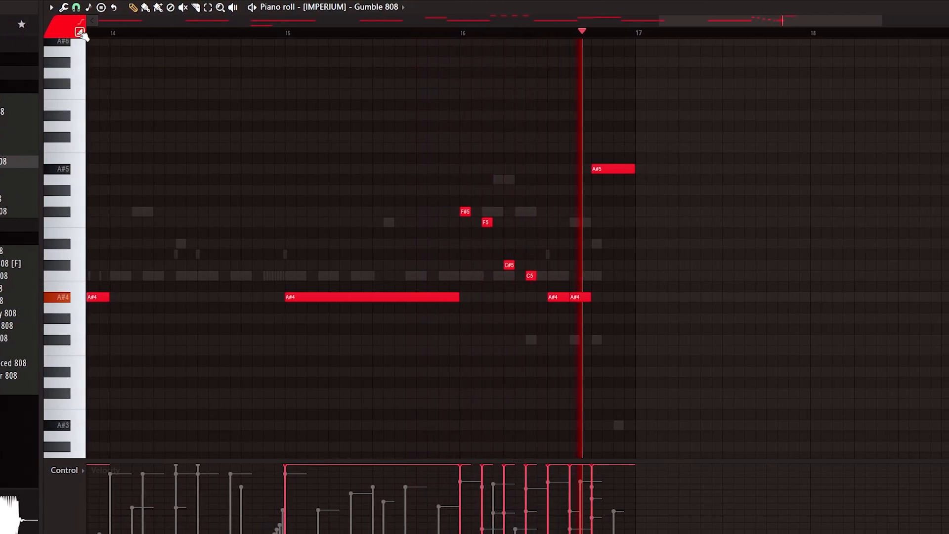
{"action": "scroll", "coordinate": [491, 33], "scroll_direction": "down", "scroll_amount": 1}
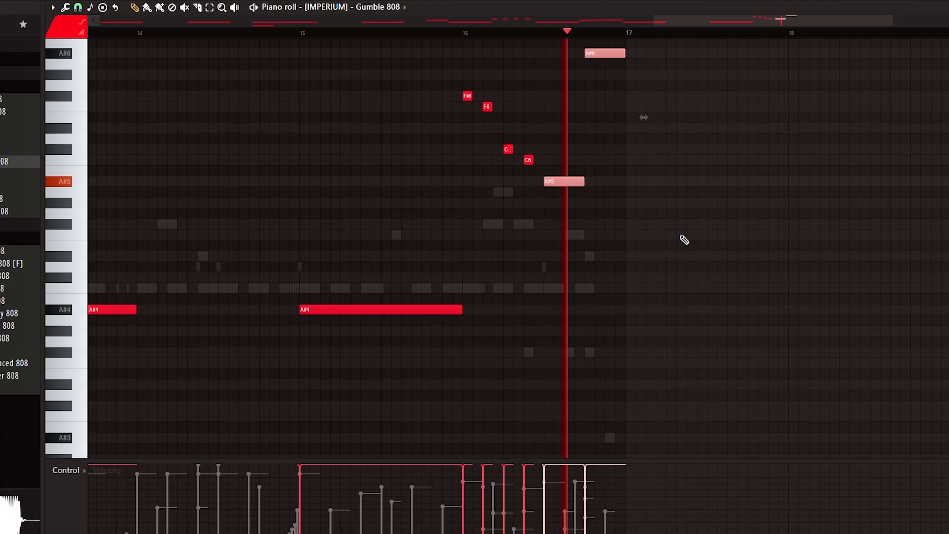
{"action": "scroll", "coordinate": [593, 31], "scroll_direction": "down", "scroll_amount": 5}
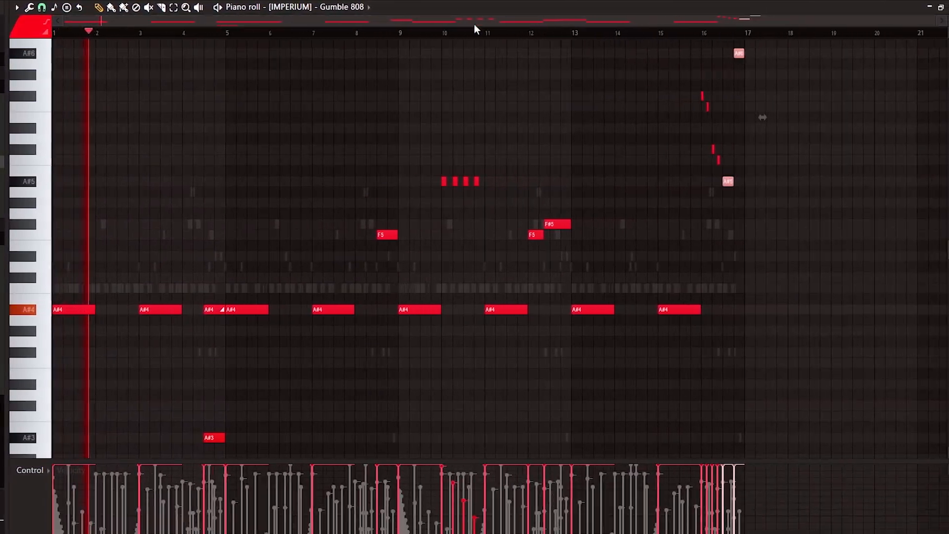